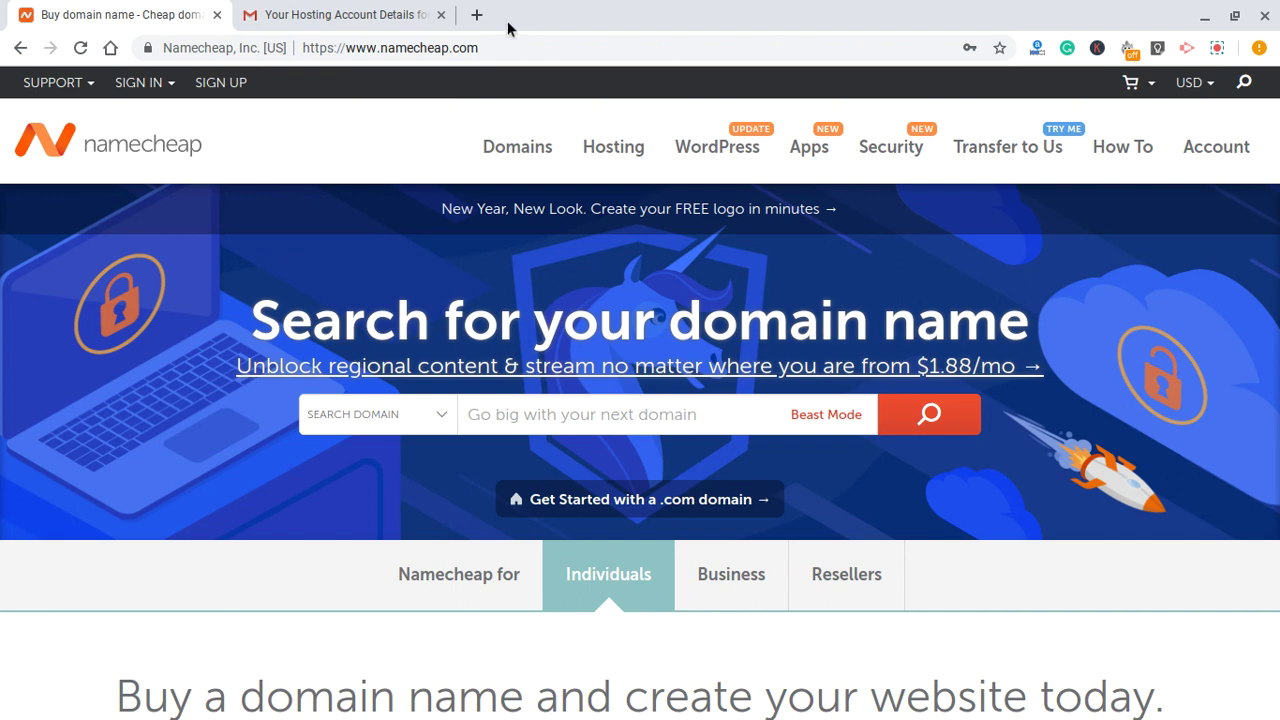
# - Open a new blank browser tab next to the Namecheap homepage and hosting email
pyautogui.click(476, 16)
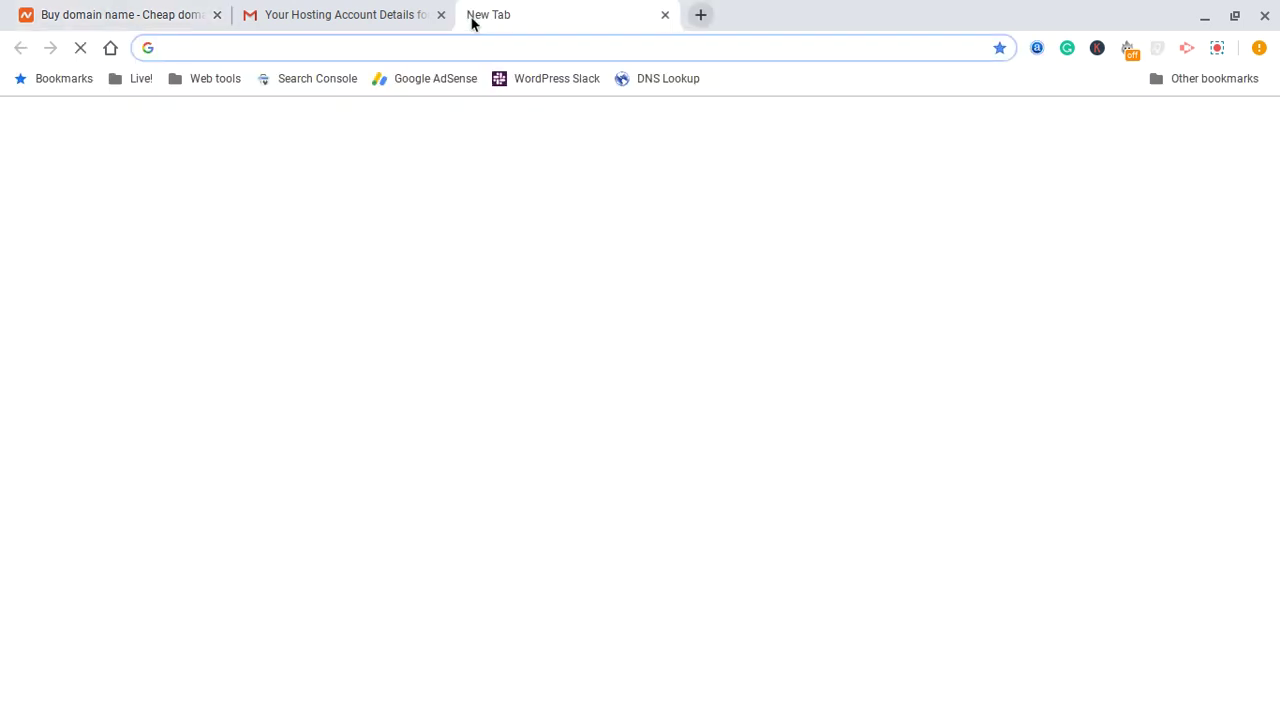
# - Load sundayukafia.website/cpanel in the new tab, dropping the autocompleted .com
pyautogui.write('sundayukafia.com')
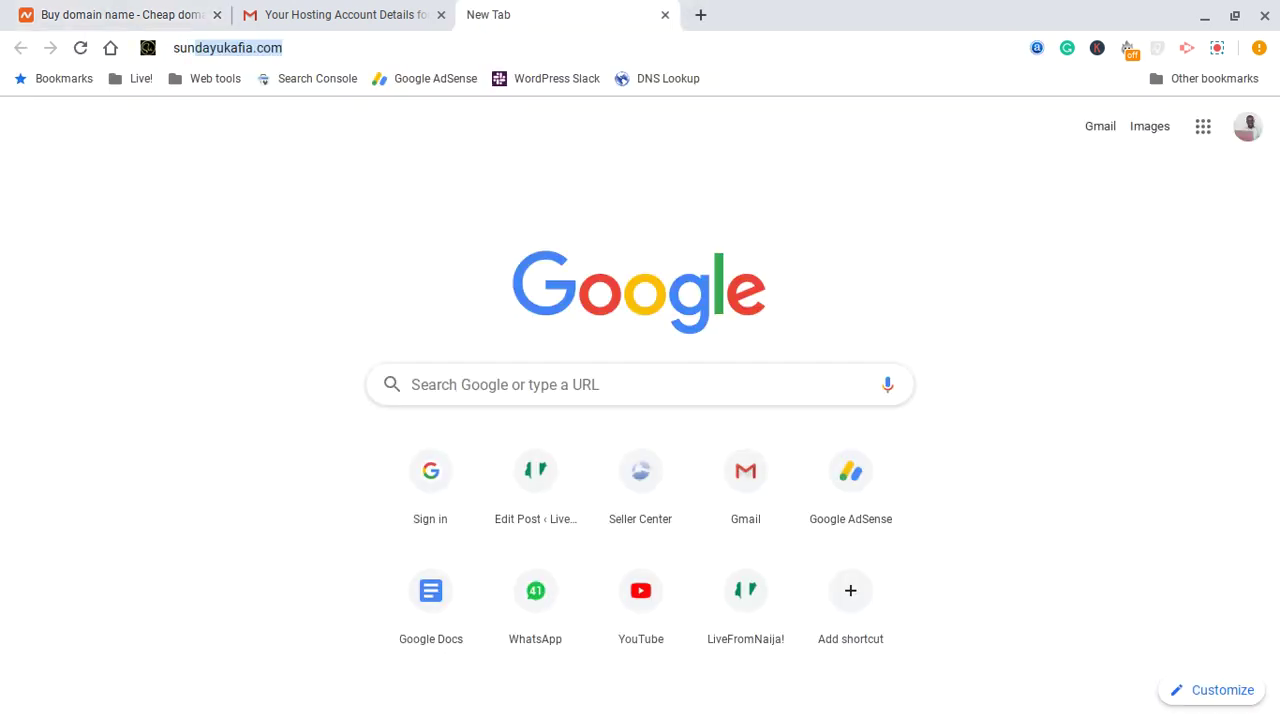
pyautogui.press('End')
pyautogui.press('BackSpace')
pyautogui.press('BackSpace')
pyautogui.press('BackSpace')
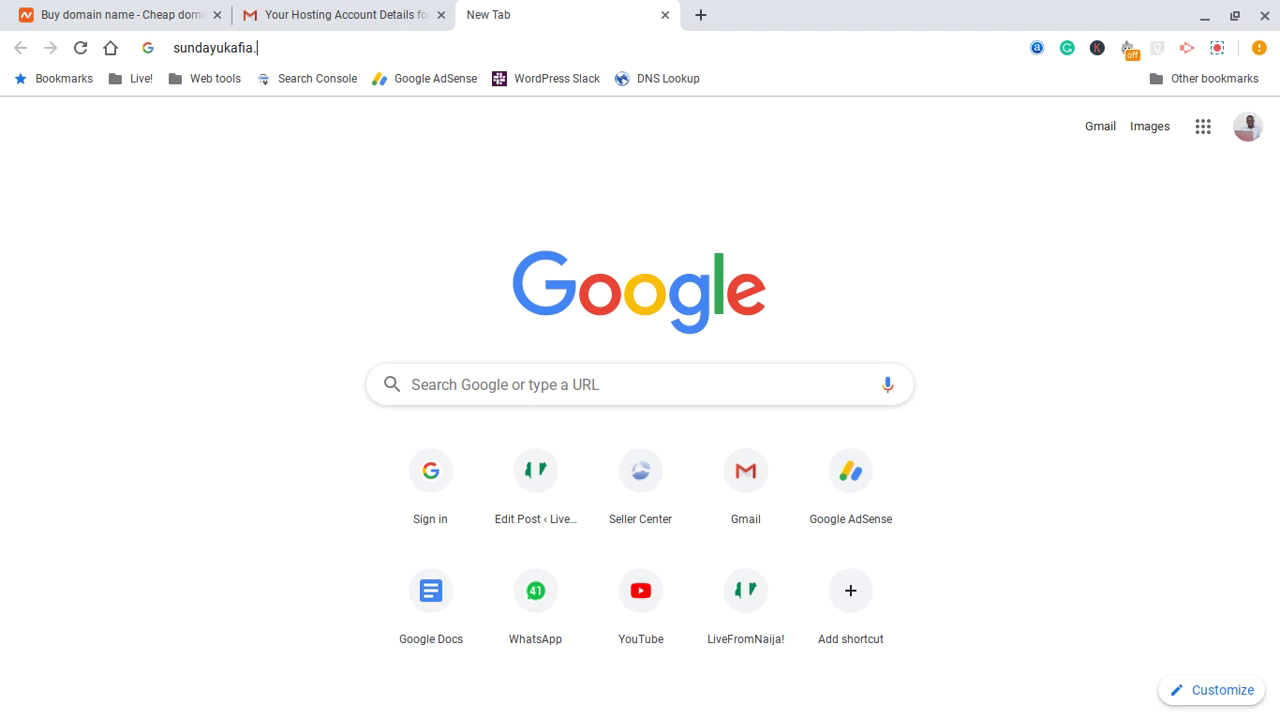
pyautogui.write('website/cpanel')
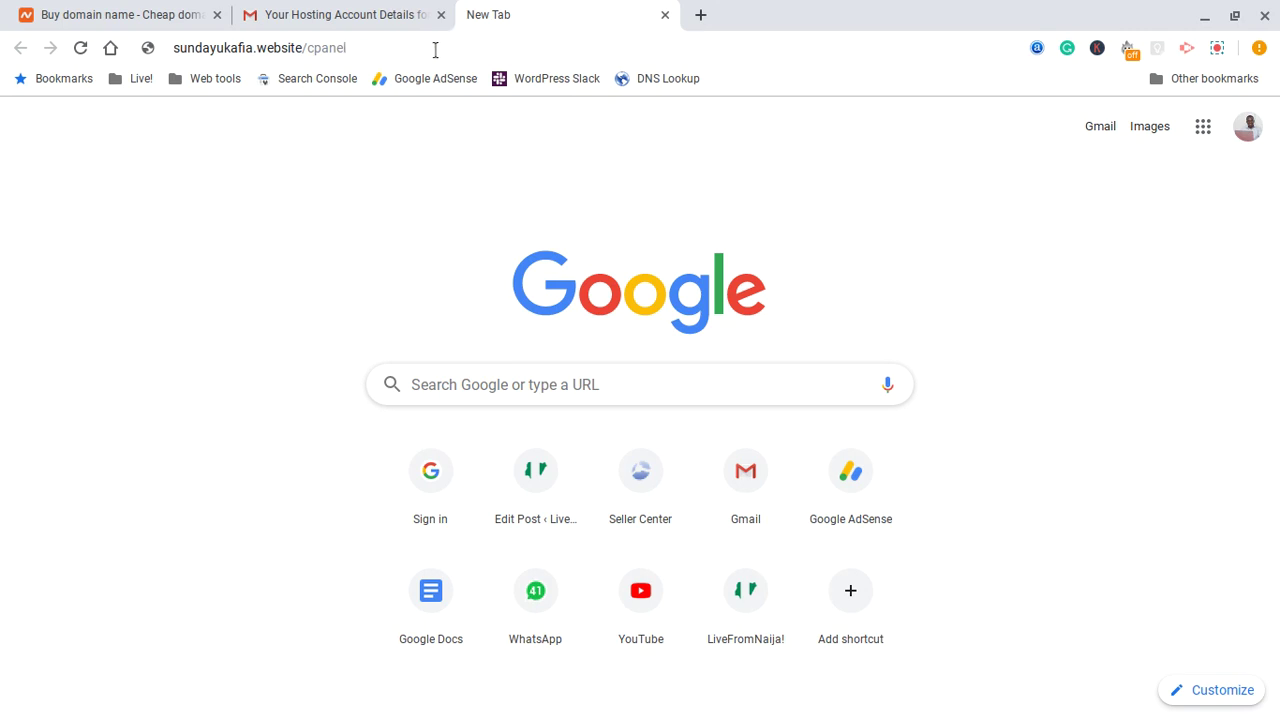
pyautogui.press('Return')
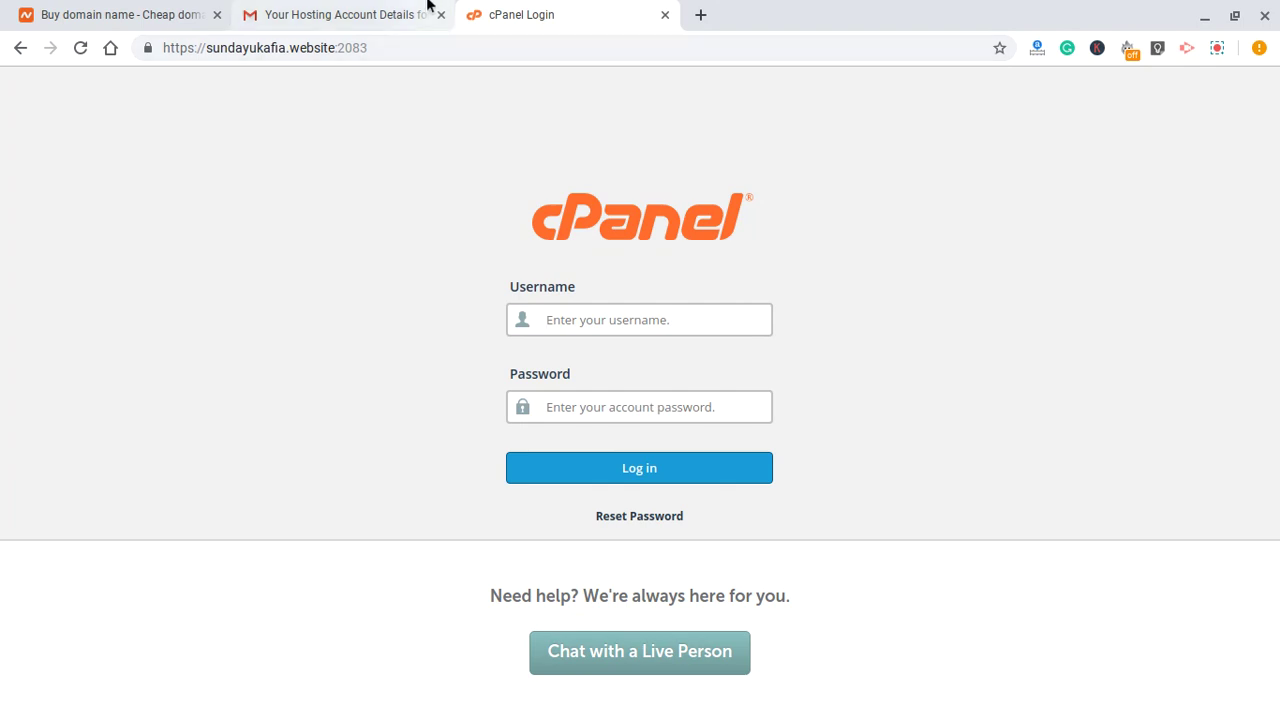
pyautogui.click(358, 4)
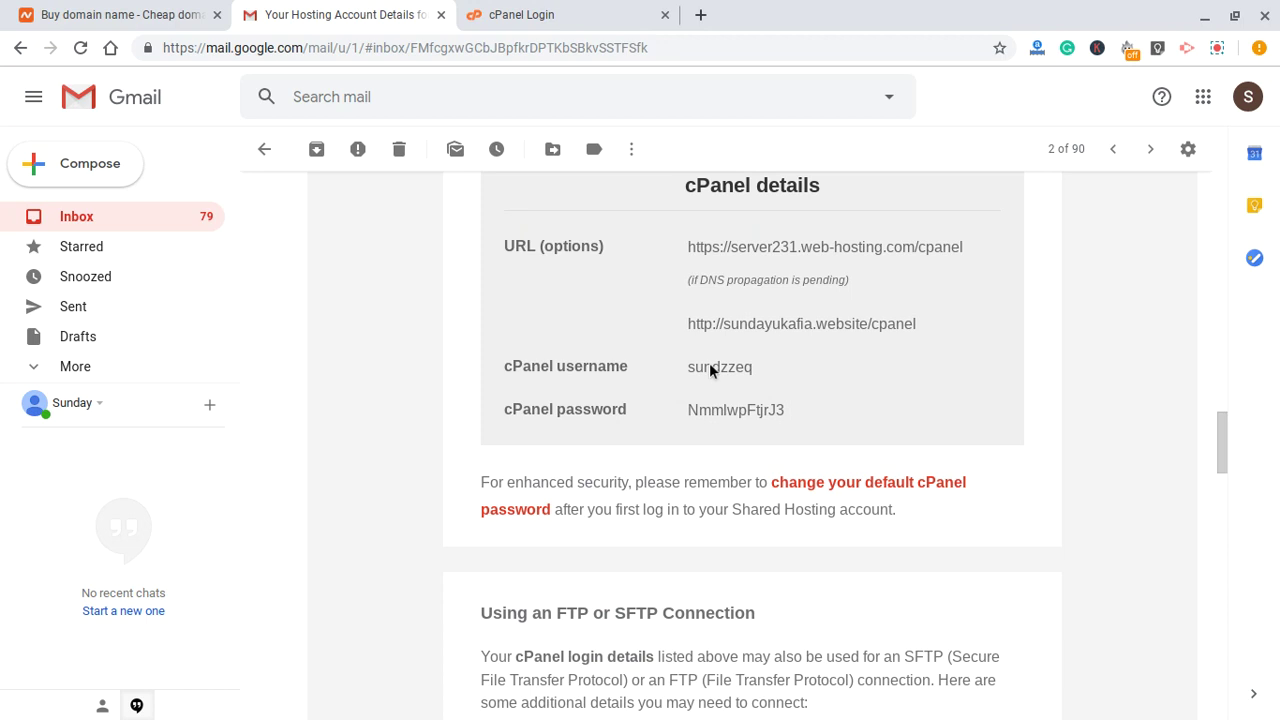
# - Copy the cPanel username from the hosting email into the login form's Username field
pyautogui.scroll(15, 711, 366)
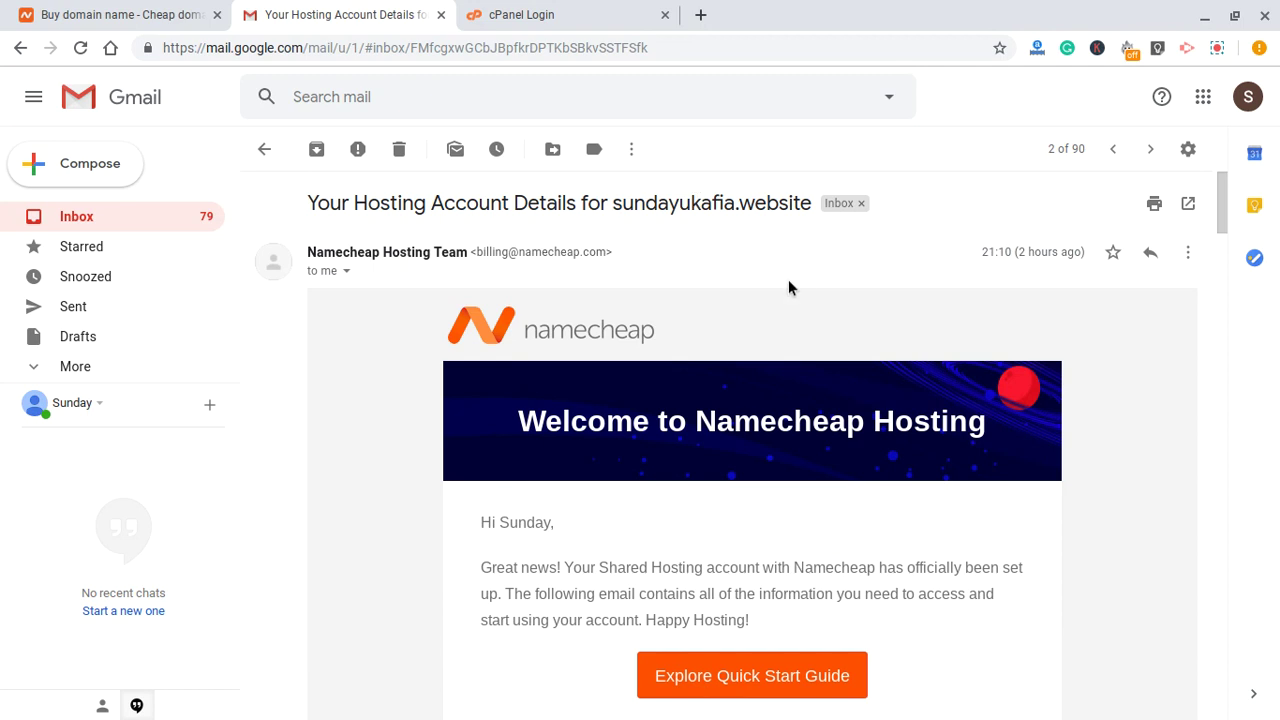
pyautogui.scroll(-10, 785, 295)
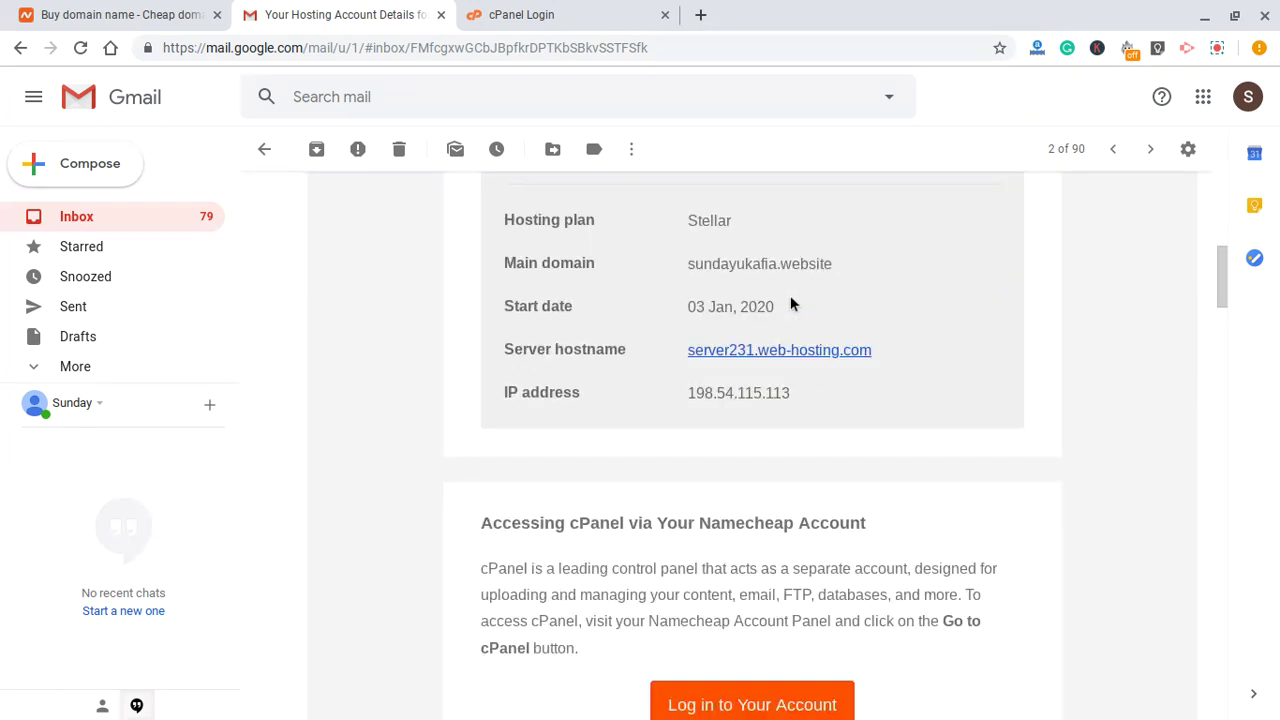
pyautogui.scroll(-11, 790, 300)
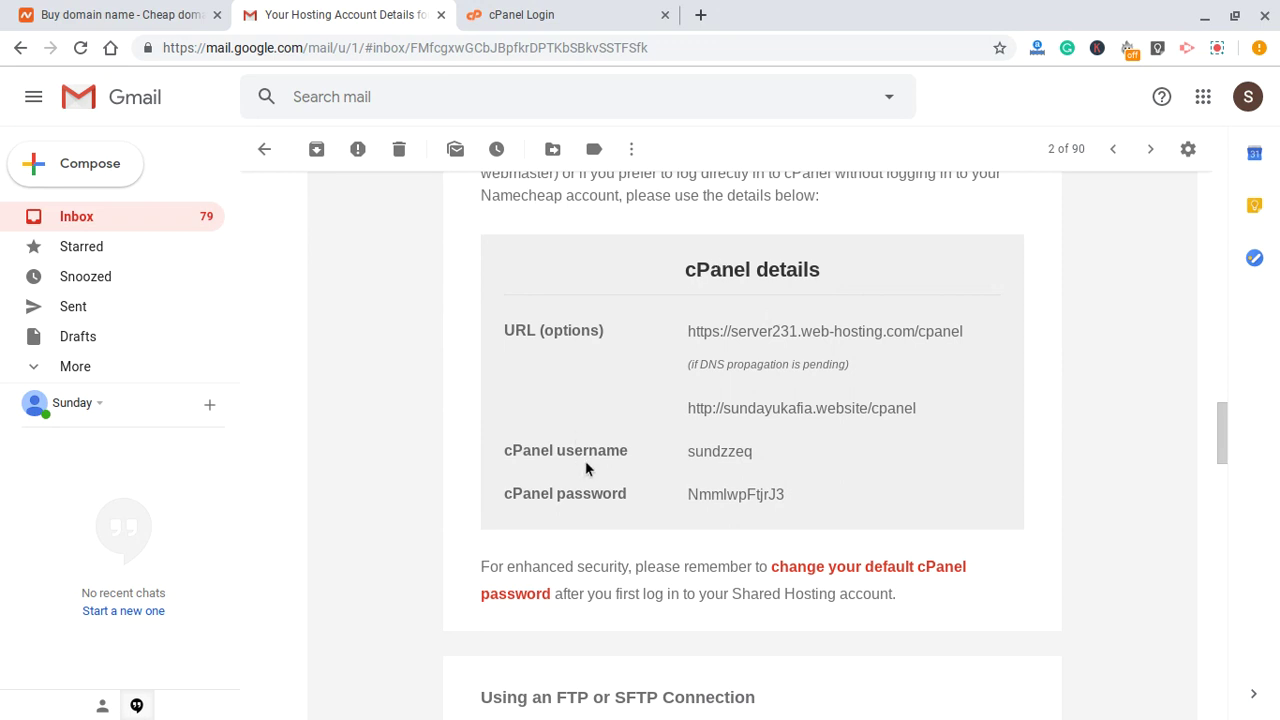
pyautogui.doubleClick(710, 459)
pyautogui.hotkey('ctrl', 'c')
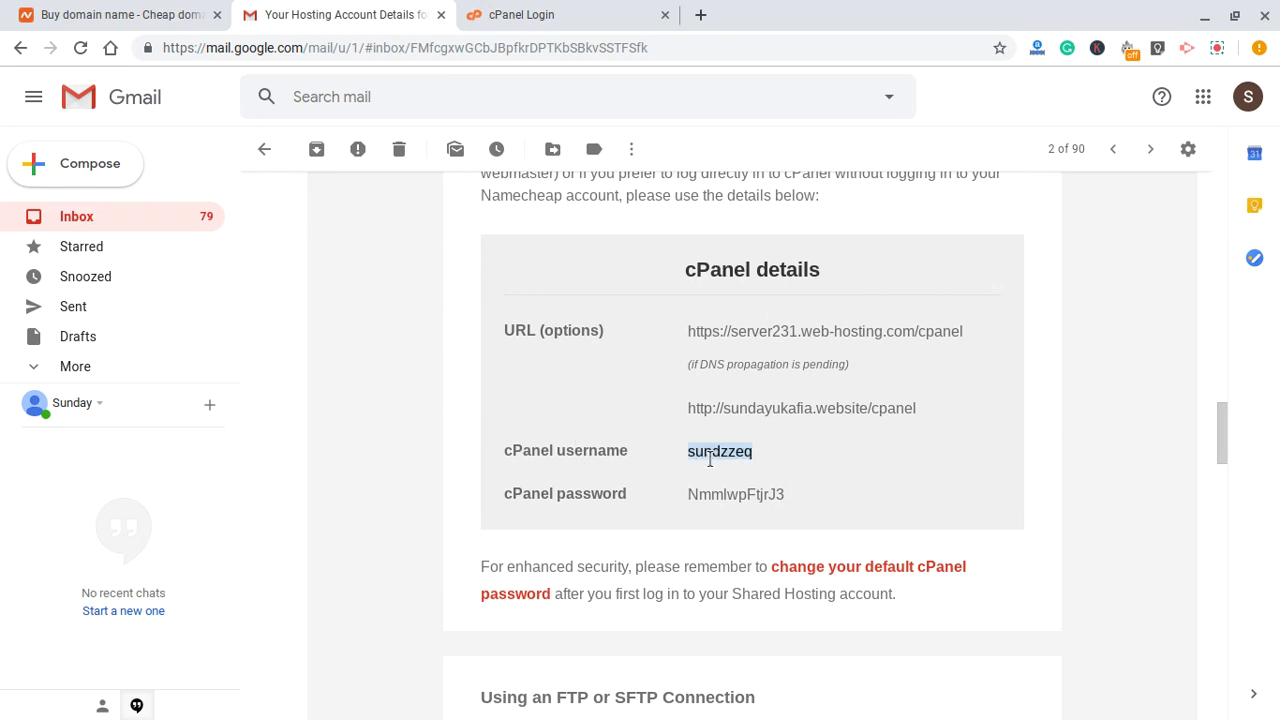
pyautogui.click(545, 12)
pyautogui.click(620, 319)
pyautogui.hotkey('ctrl', 'v')
# - Copy the cPanel password from the email and focus the login Password field
pyautogui.click(340, 14)
pyautogui.doubleClick(712, 495)
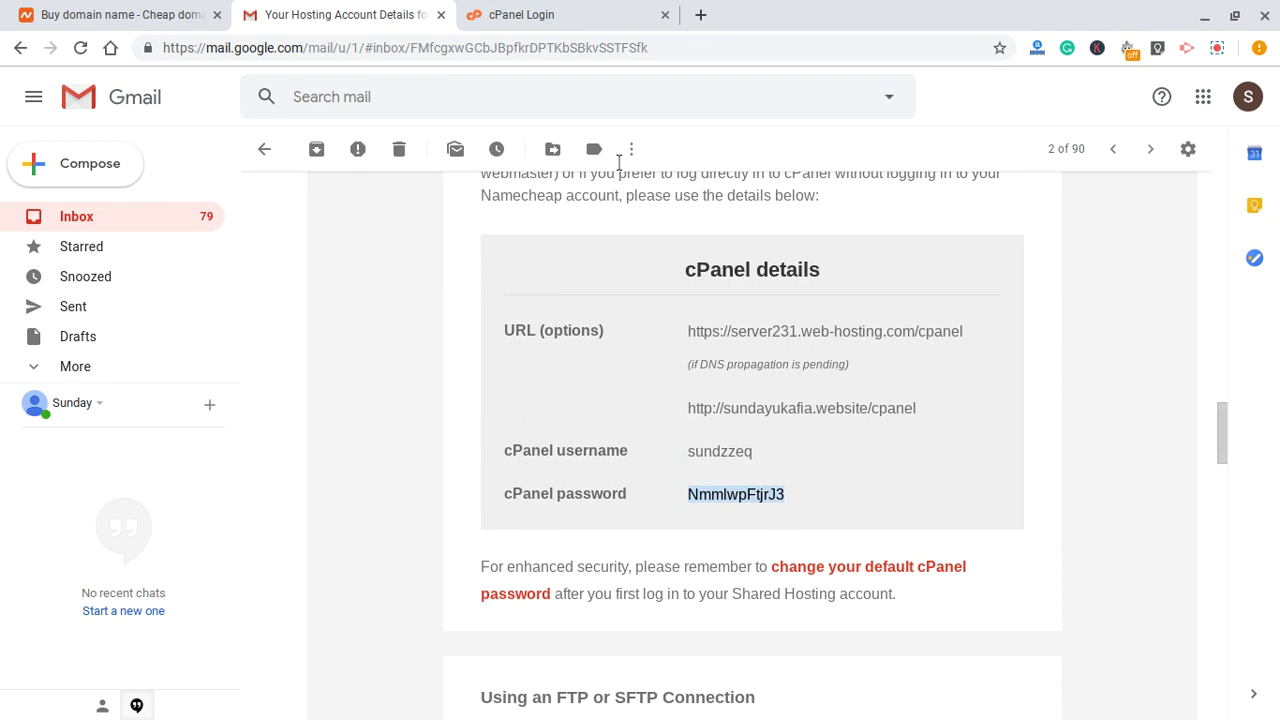
pyautogui.click(551, 12)
pyautogui.click(655, 410)
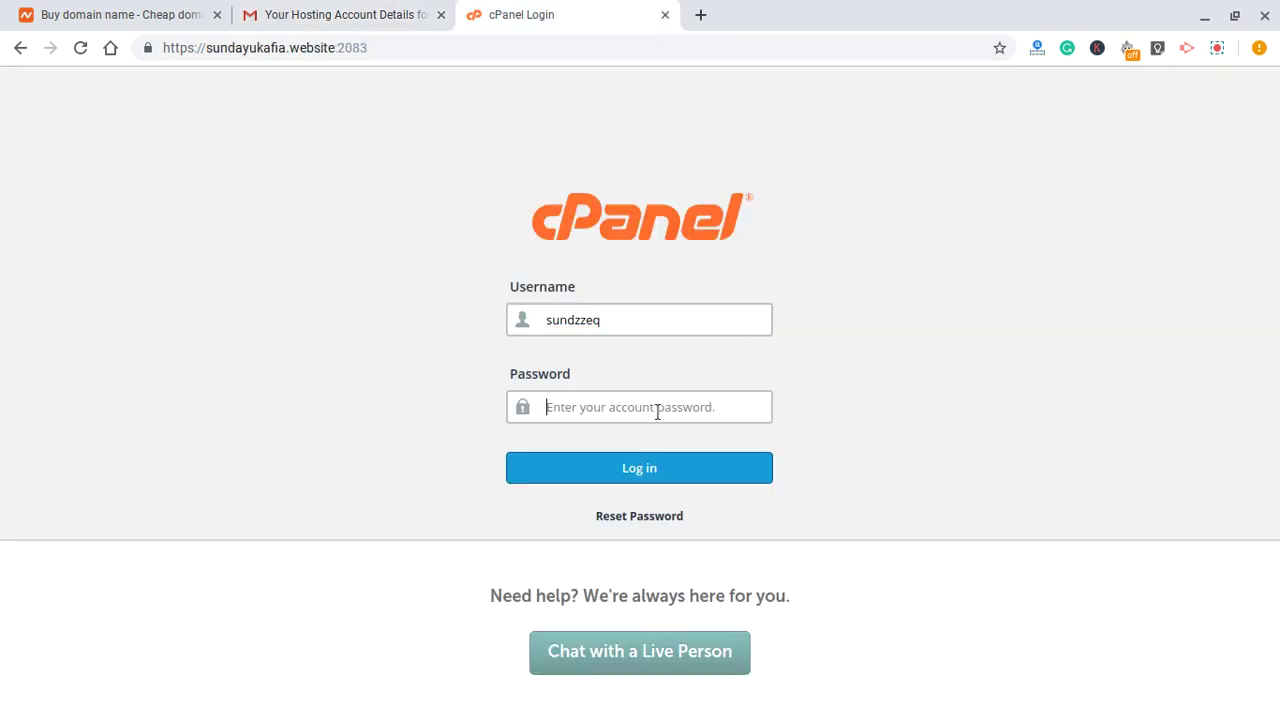
# - Paste the password, log in to cPanel, and return to the Namecheap homepage tab
pyautogui.hotkey('ctrl', 'v')
pyautogui.click(688, 467)
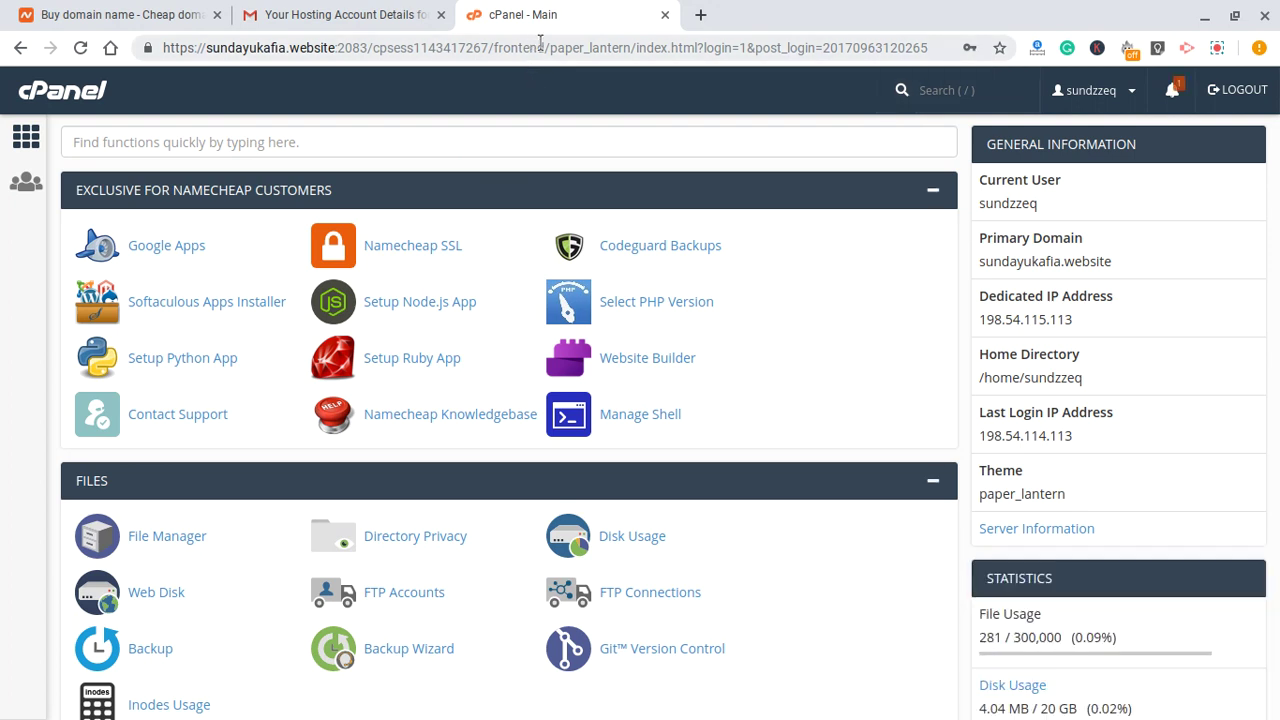
pyautogui.click(153, 4)
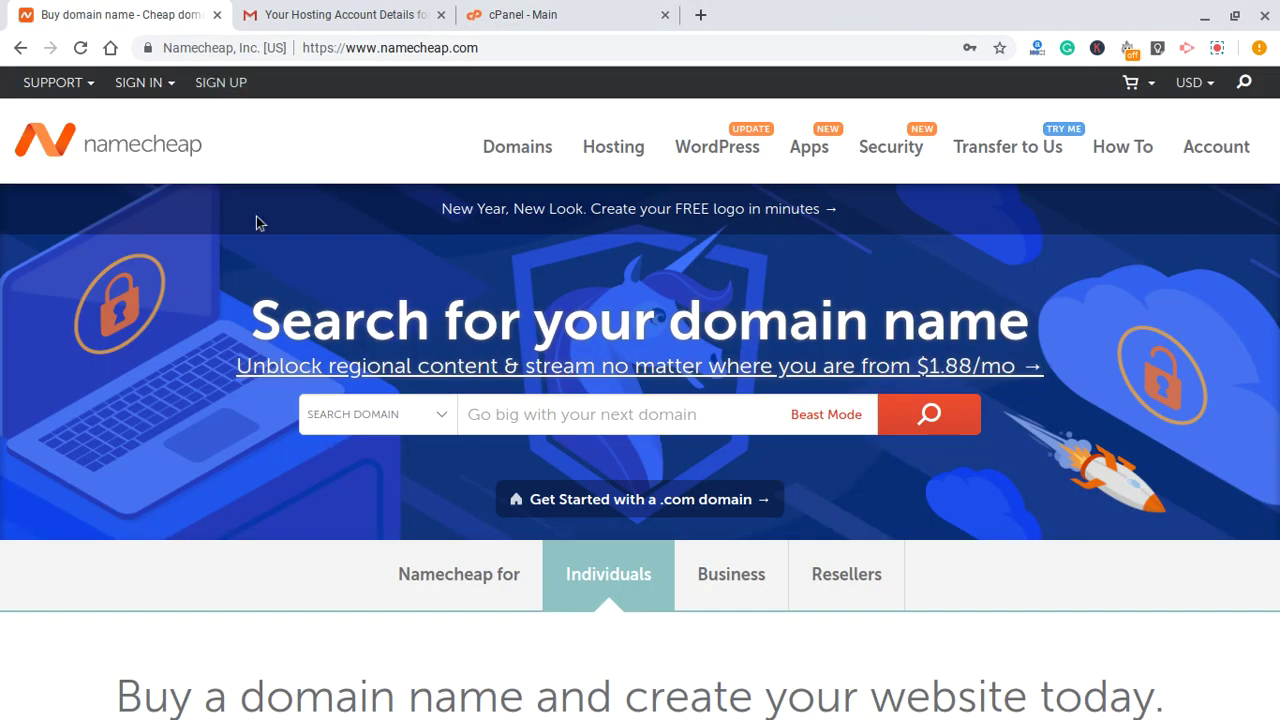
# - Sign in to the Namecheap account using the saved password
pyautogui.moveTo(155, 86)
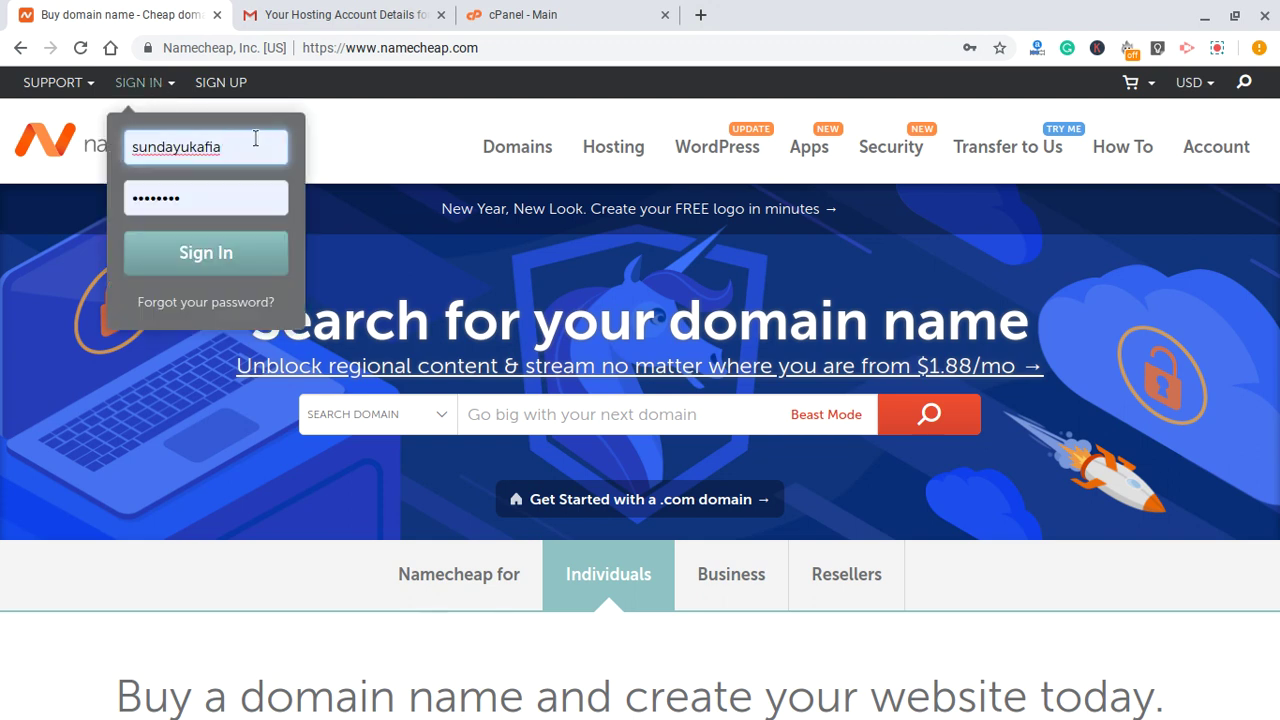
pyautogui.click(234, 196)
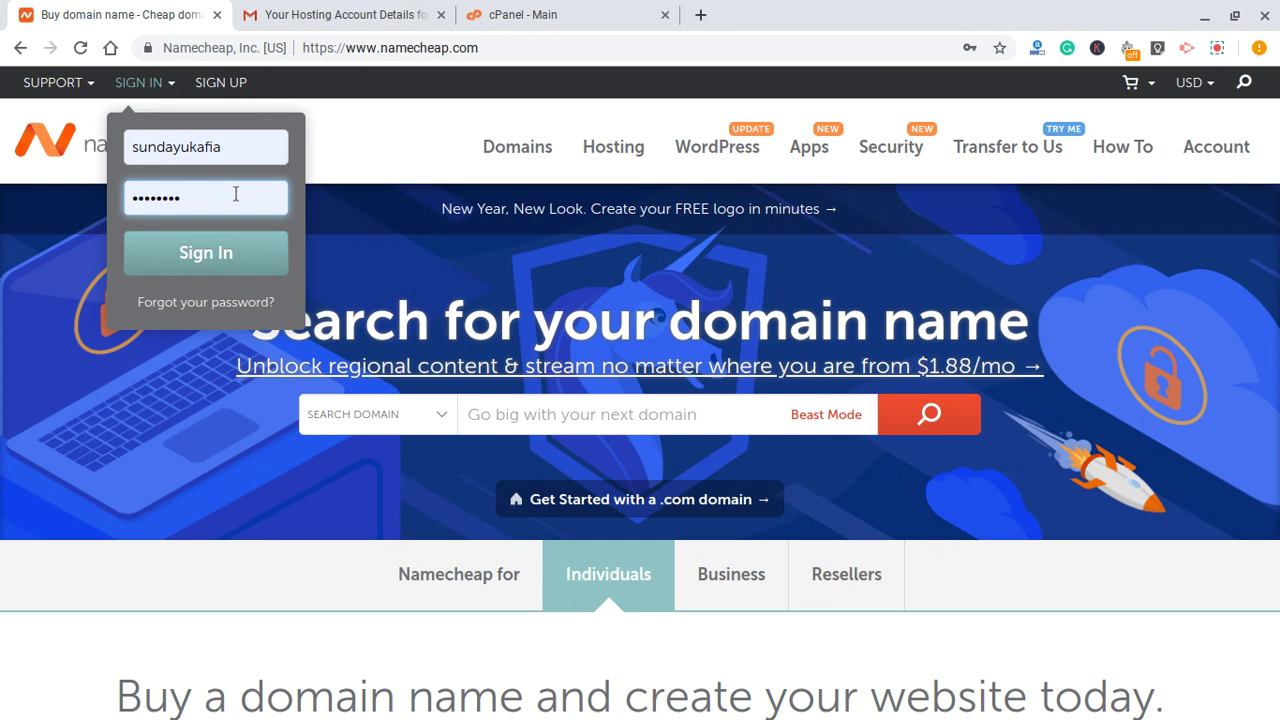
pyautogui.click(186, 251)
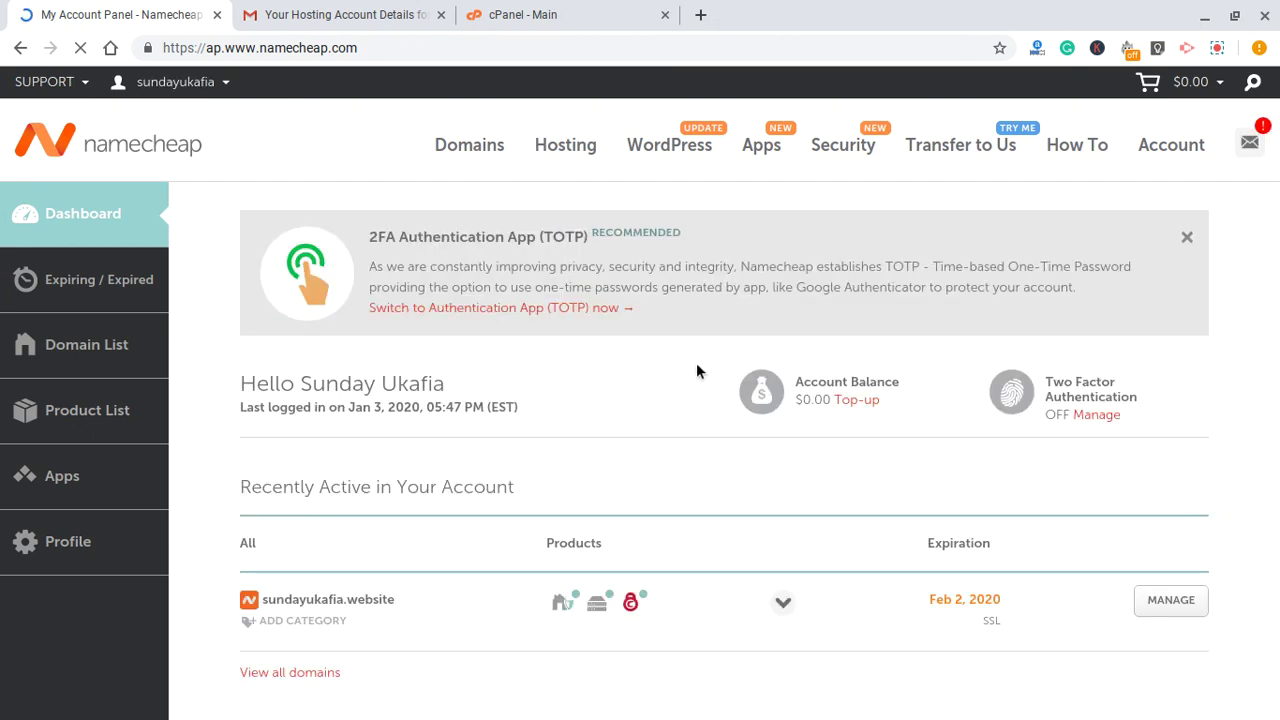
# - Launch cPanel for sundayukafia.website's Stellar hosting plan from the Namecheap dashboard
pyautogui.scroll(-3, 696, 362)
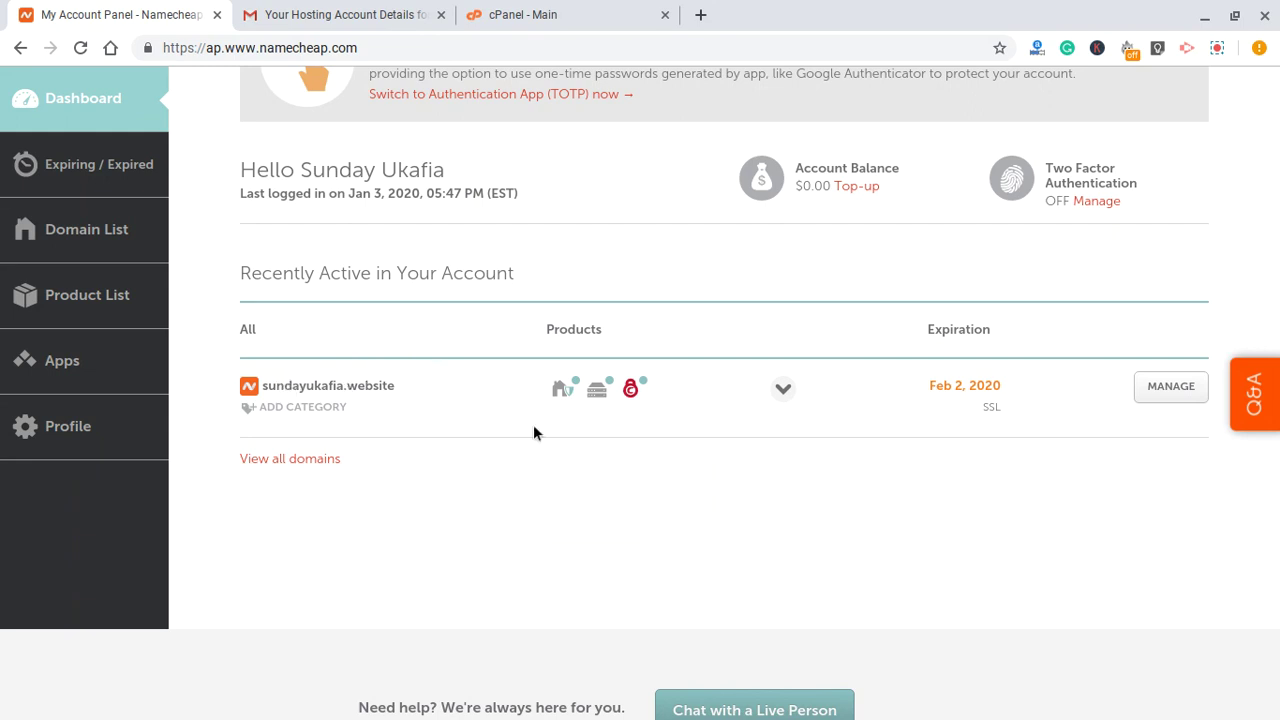
pyautogui.moveTo(600, 392)
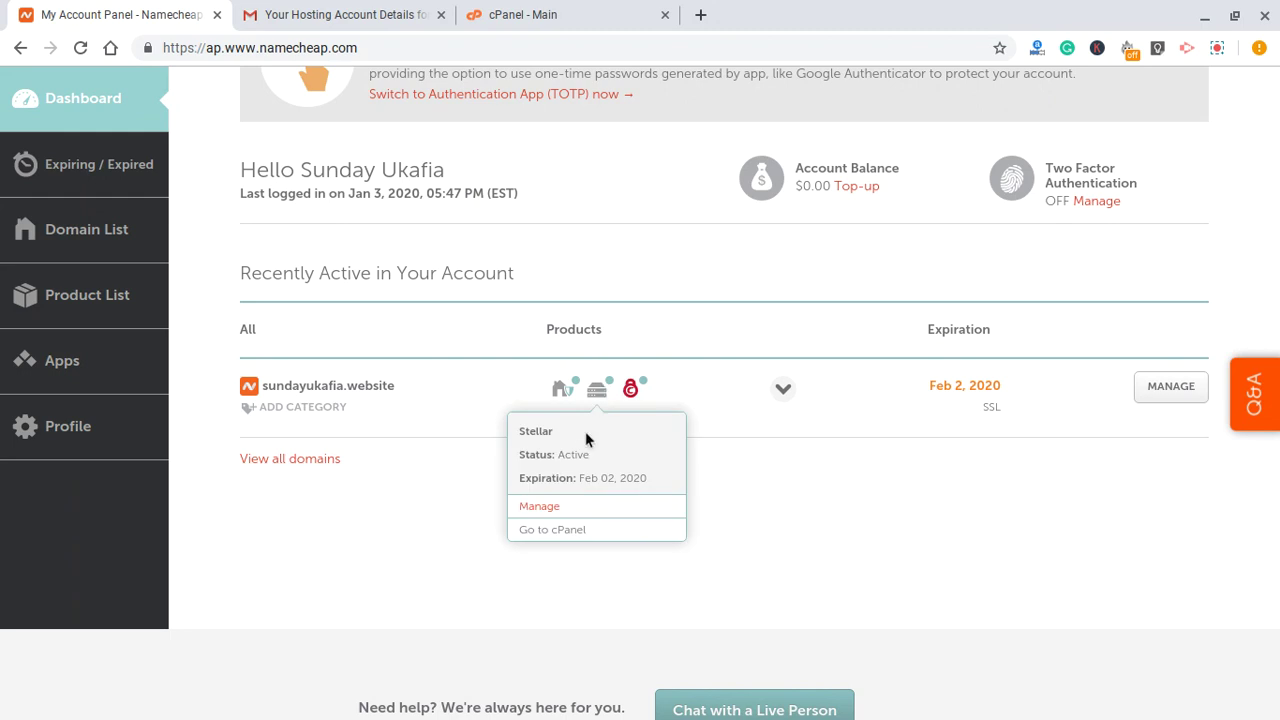
pyautogui.click(567, 535)
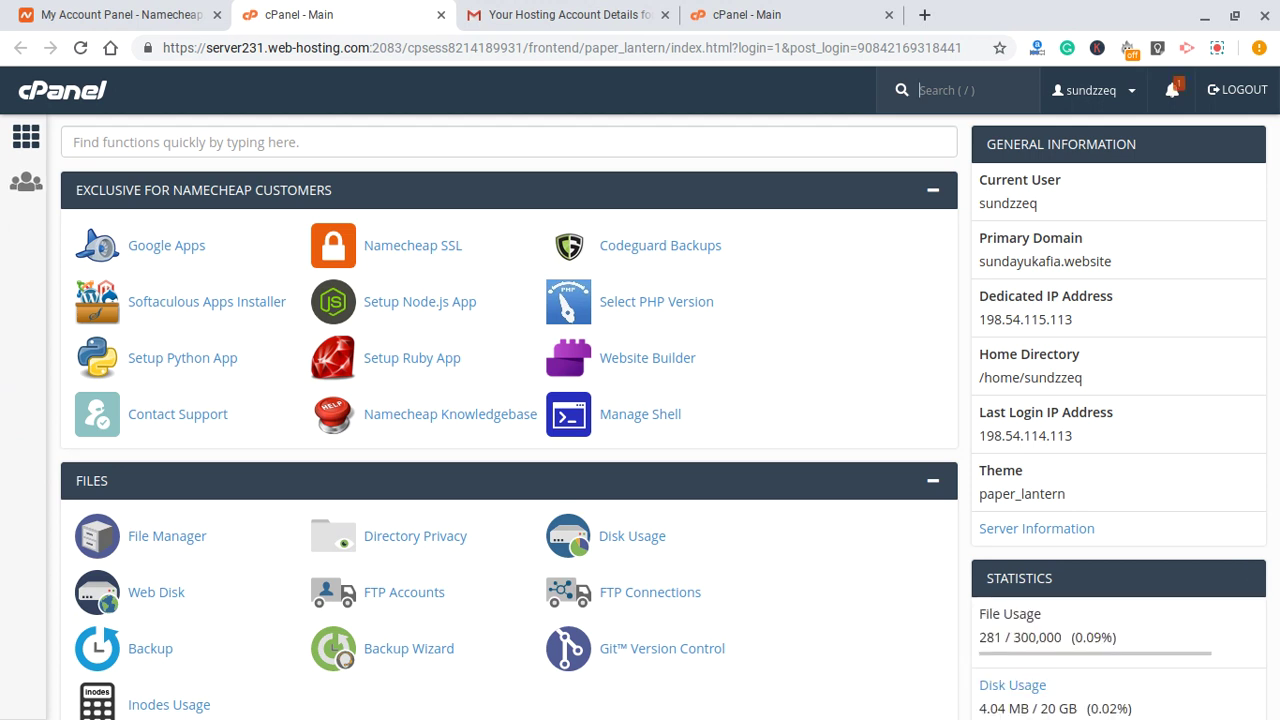
pyautogui.scroll(-1, 811, 209)
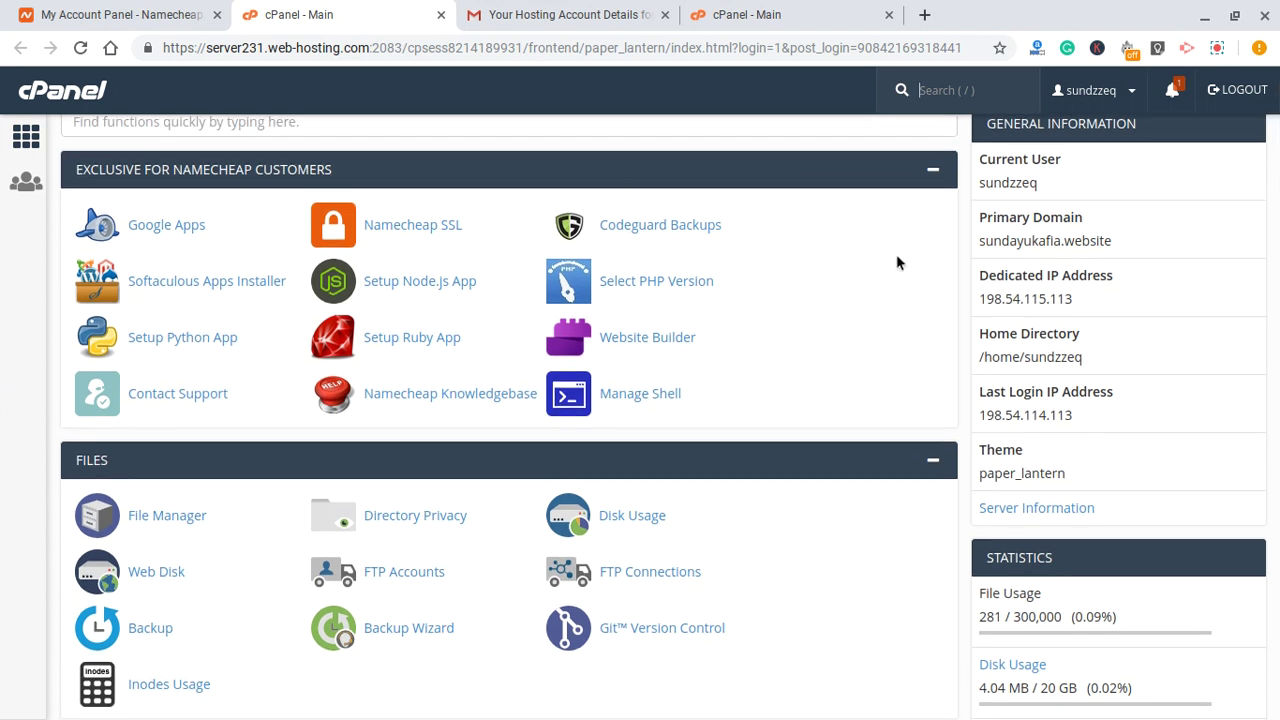
pyautogui.scroll(-1, 860, 205)
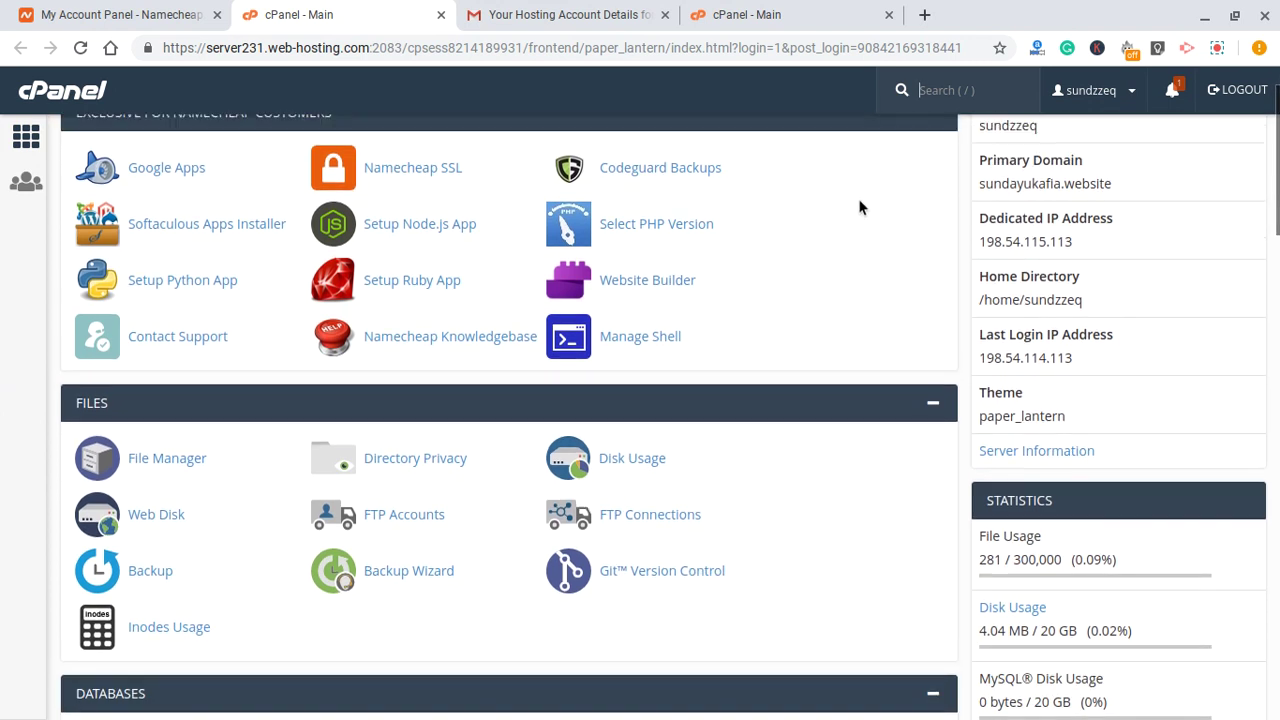
pyautogui.scroll(1, 860, 206)
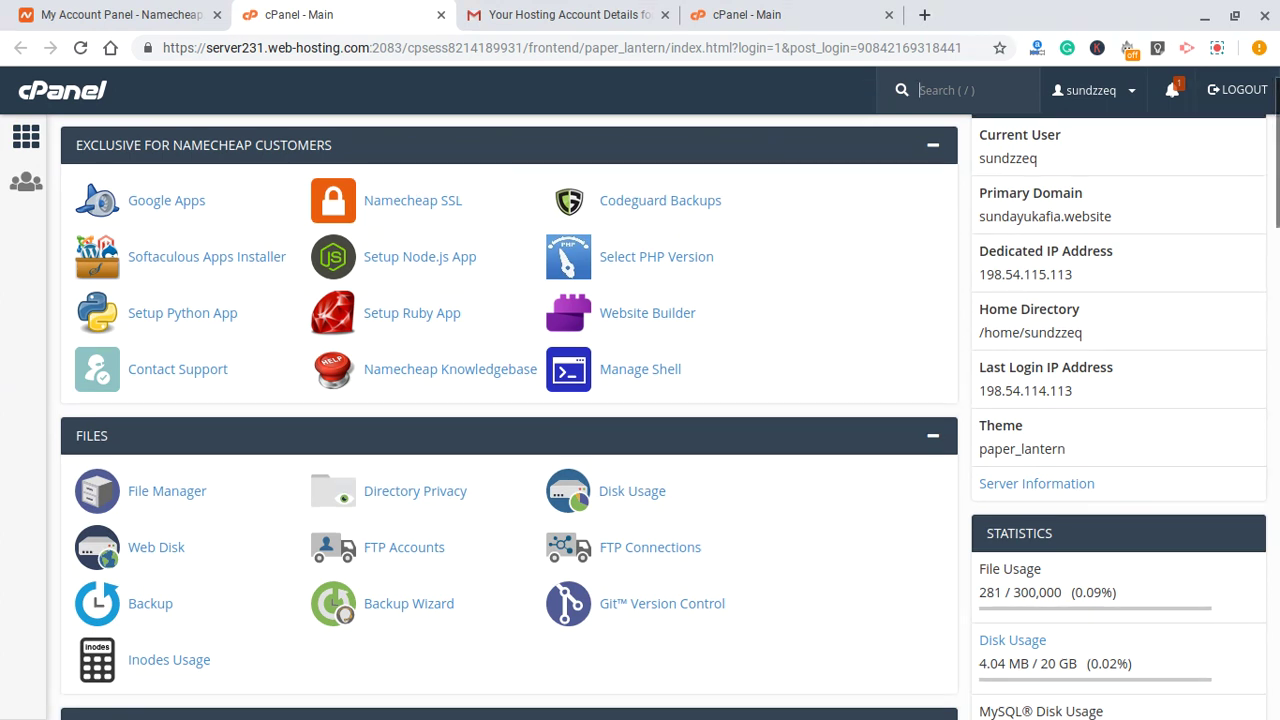
pyautogui.scroll(-1, 510, 400)
pyautogui.scroll(-1, 510, 400)
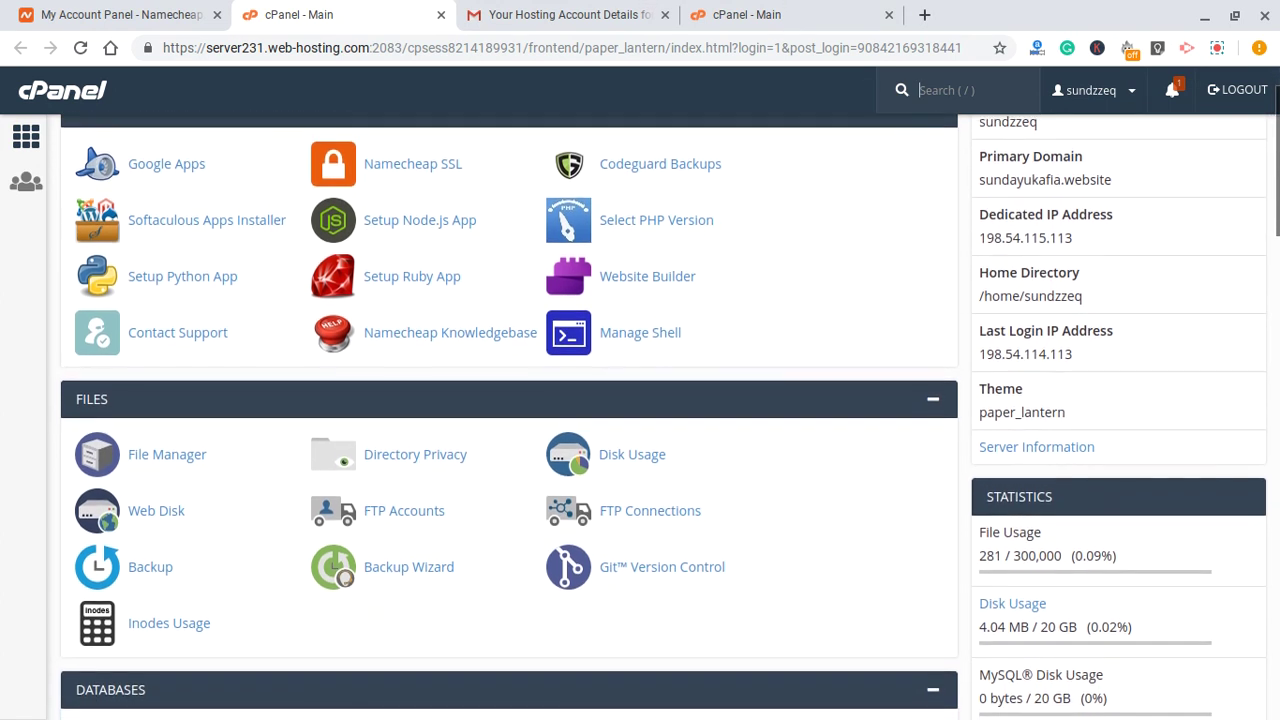
pyautogui.scroll(-1, 510, 400)
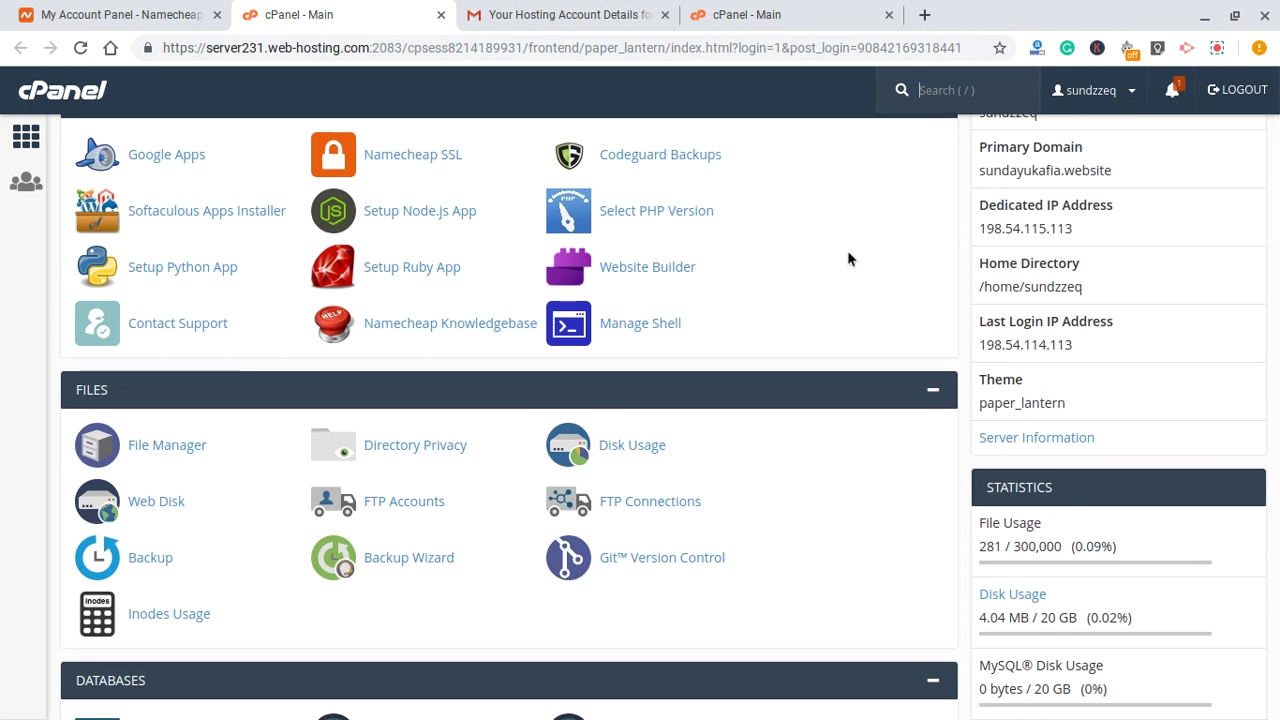
pyautogui.scroll(2, 845, 287)
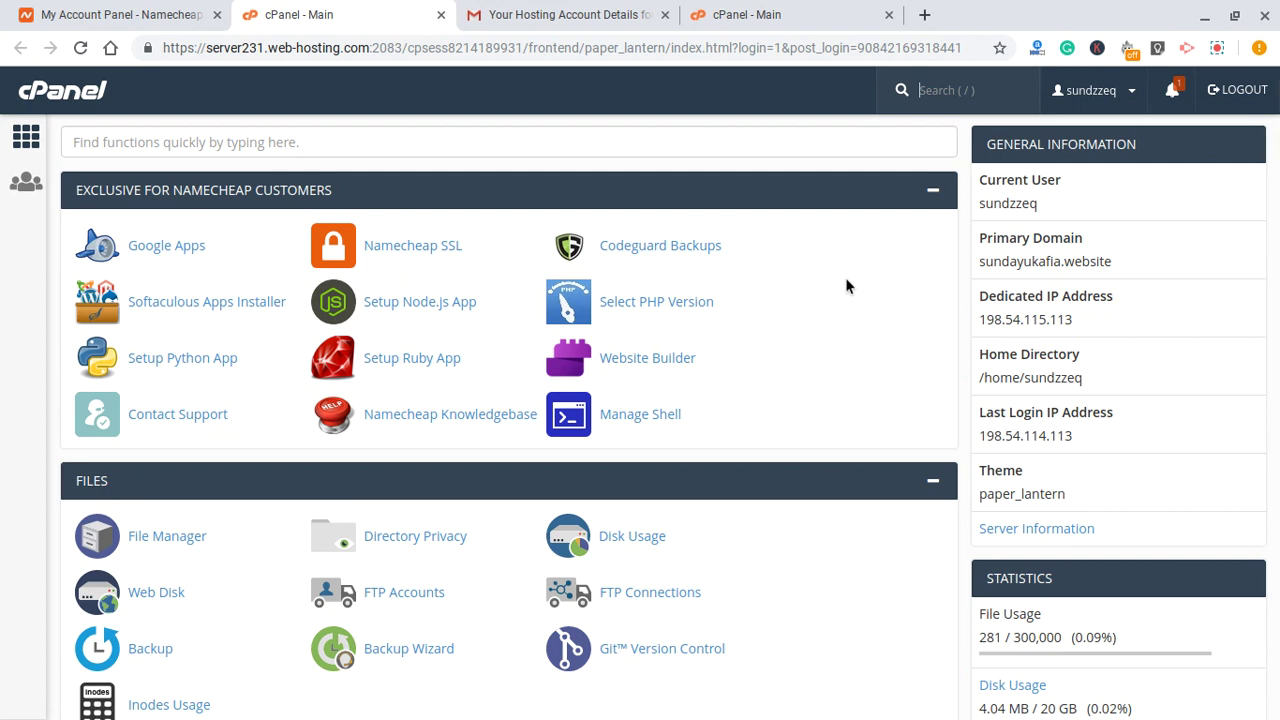
pyautogui.scroll(-2, 843, 258)
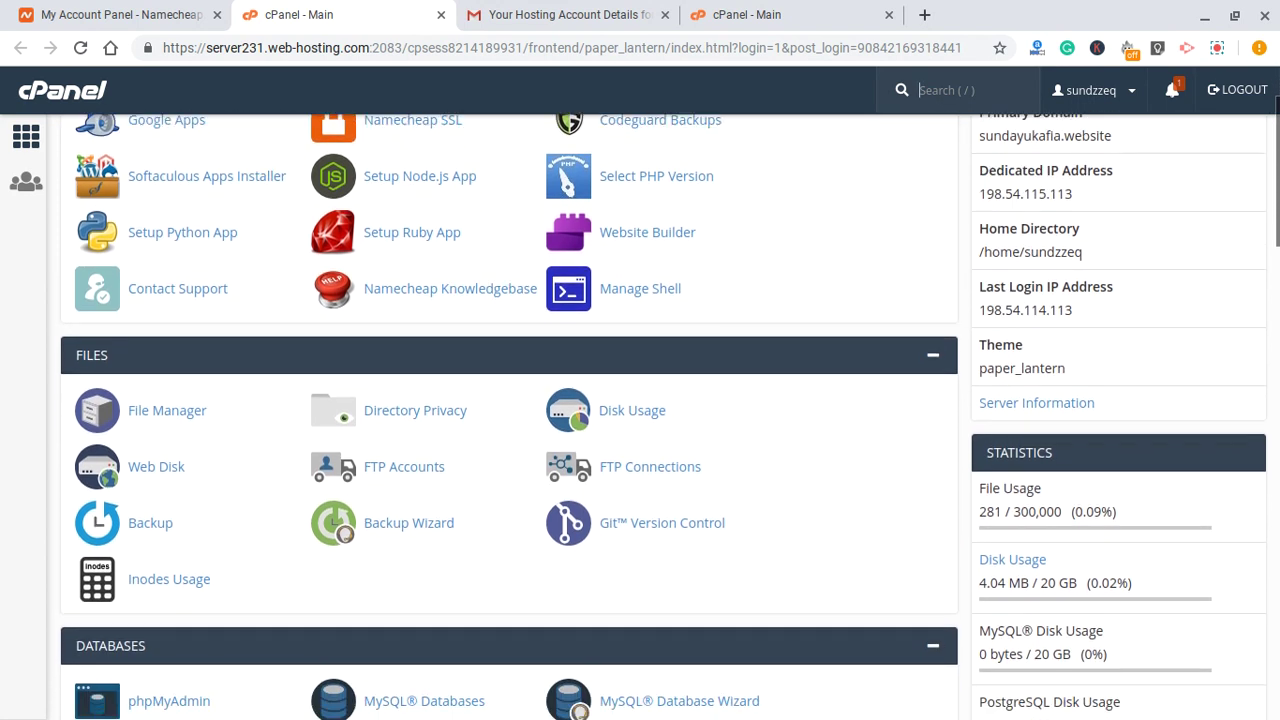
pyautogui.scroll(2, 843, 258)
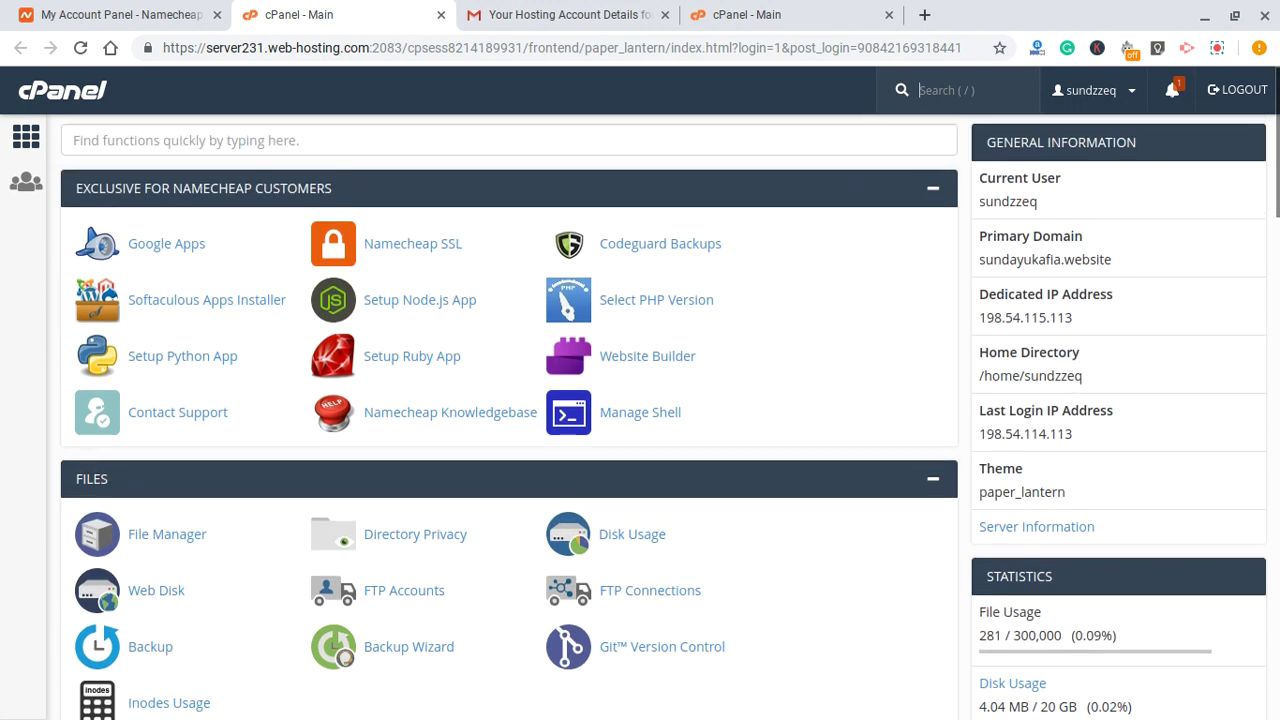
pyautogui.scroll(-1, 640, 418)
pyautogui.scroll(-1, 640, 418)
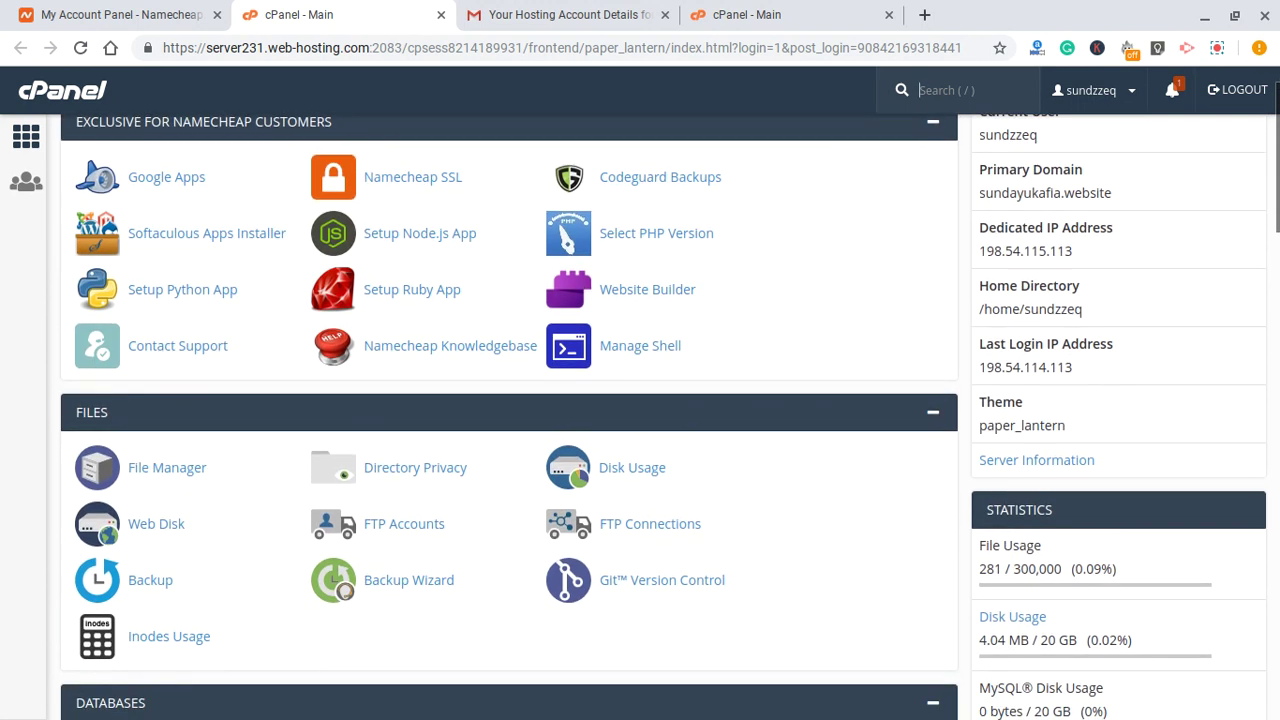
pyautogui.scroll(-1, 854, 235)
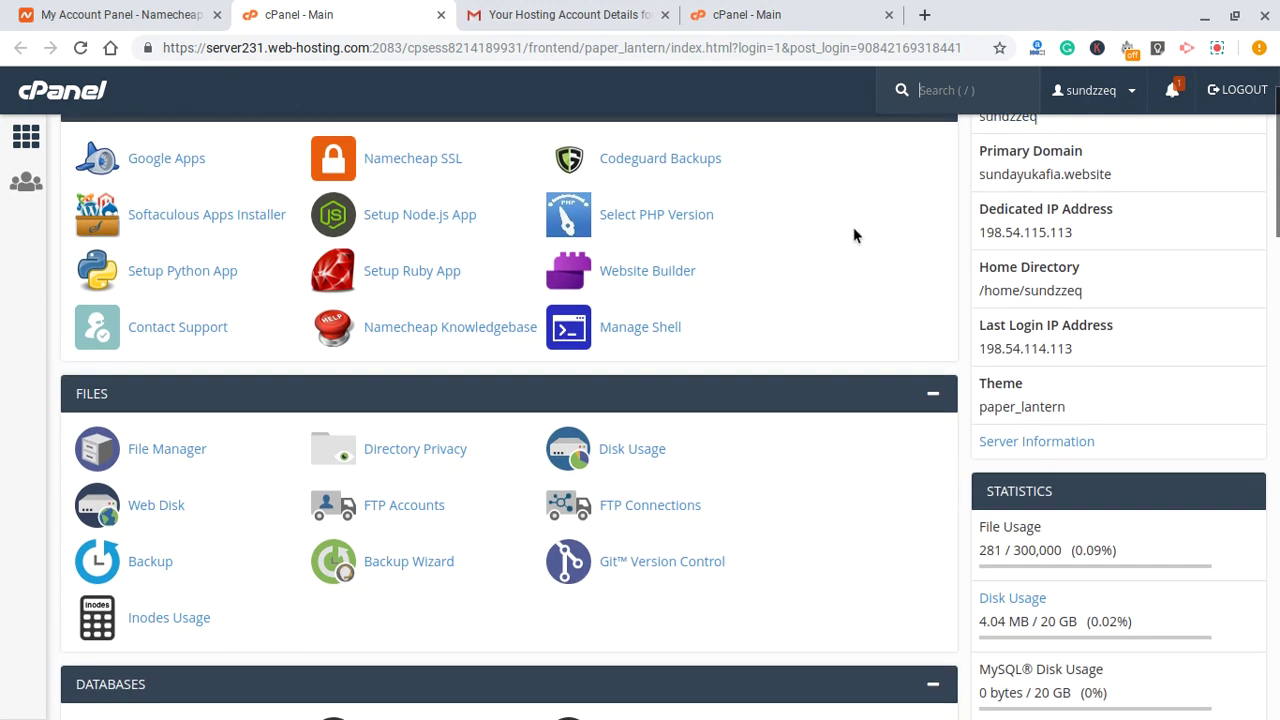
pyautogui.scroll(-1, 854, 235)
pyautogui.scroll(-1, 640, 400)
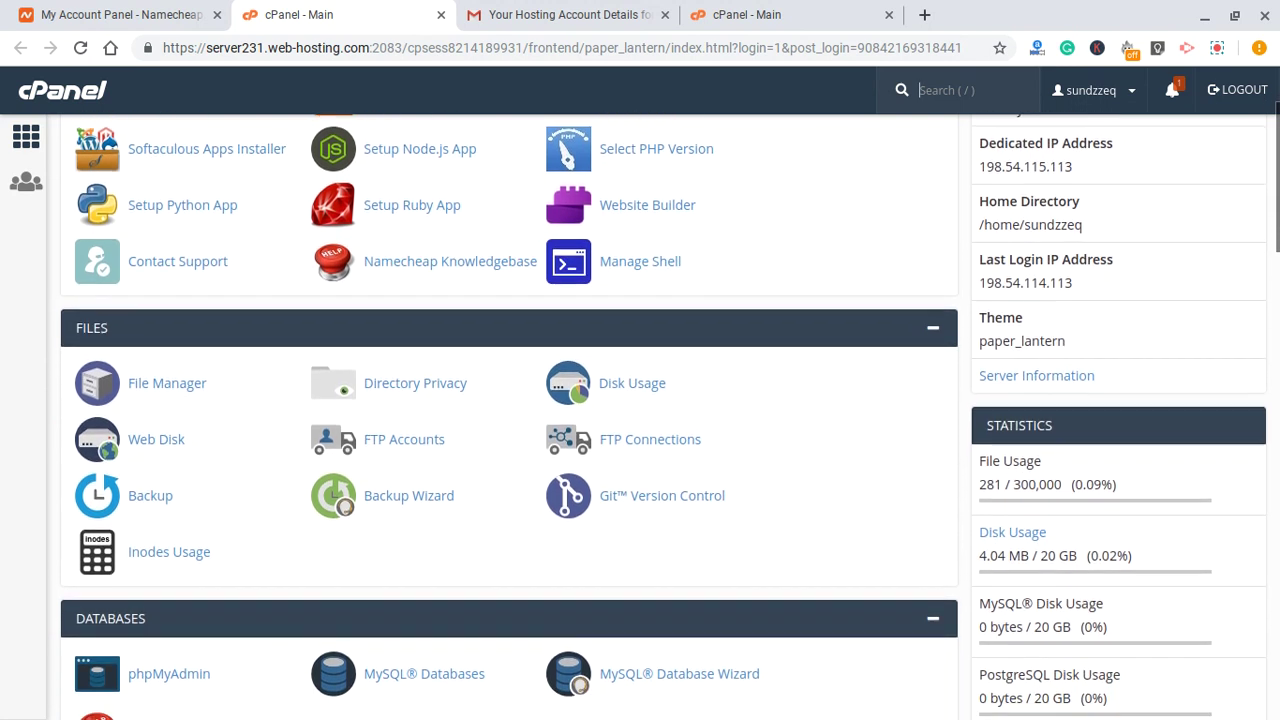
pyautogui.scroll(-2, 508, 400)
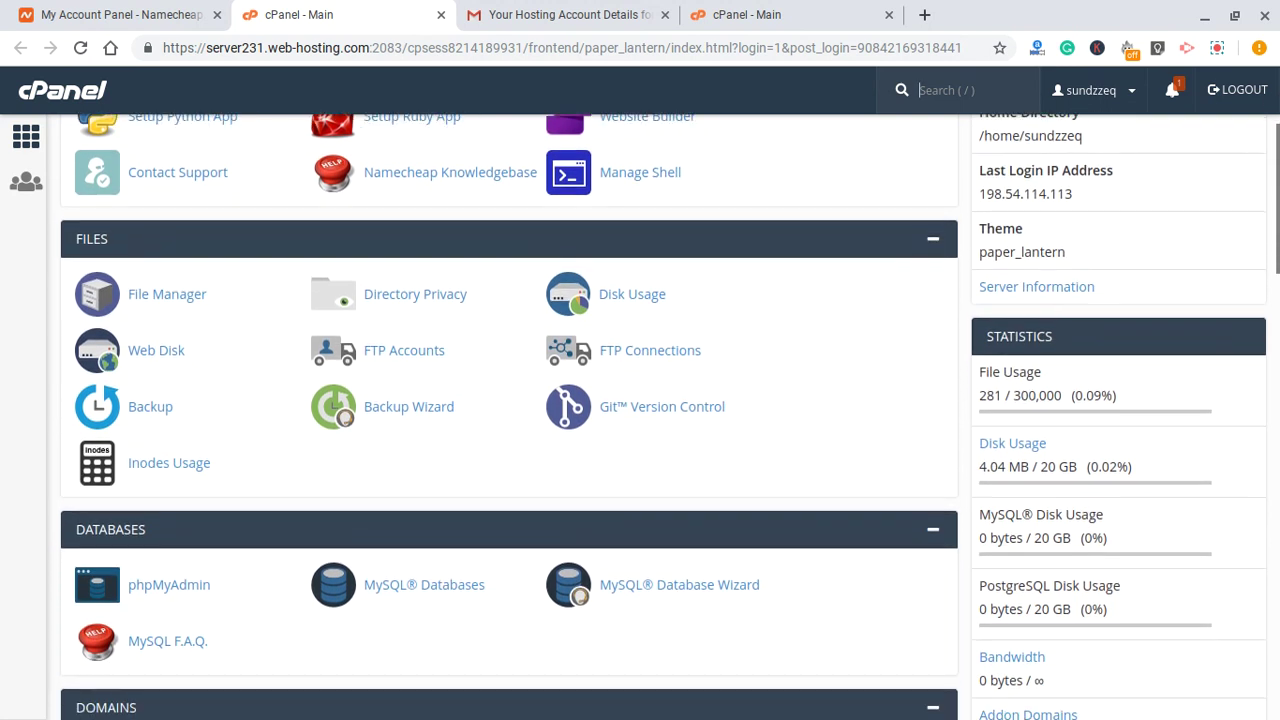
pyautogui.scroll(-1, 508, 400)
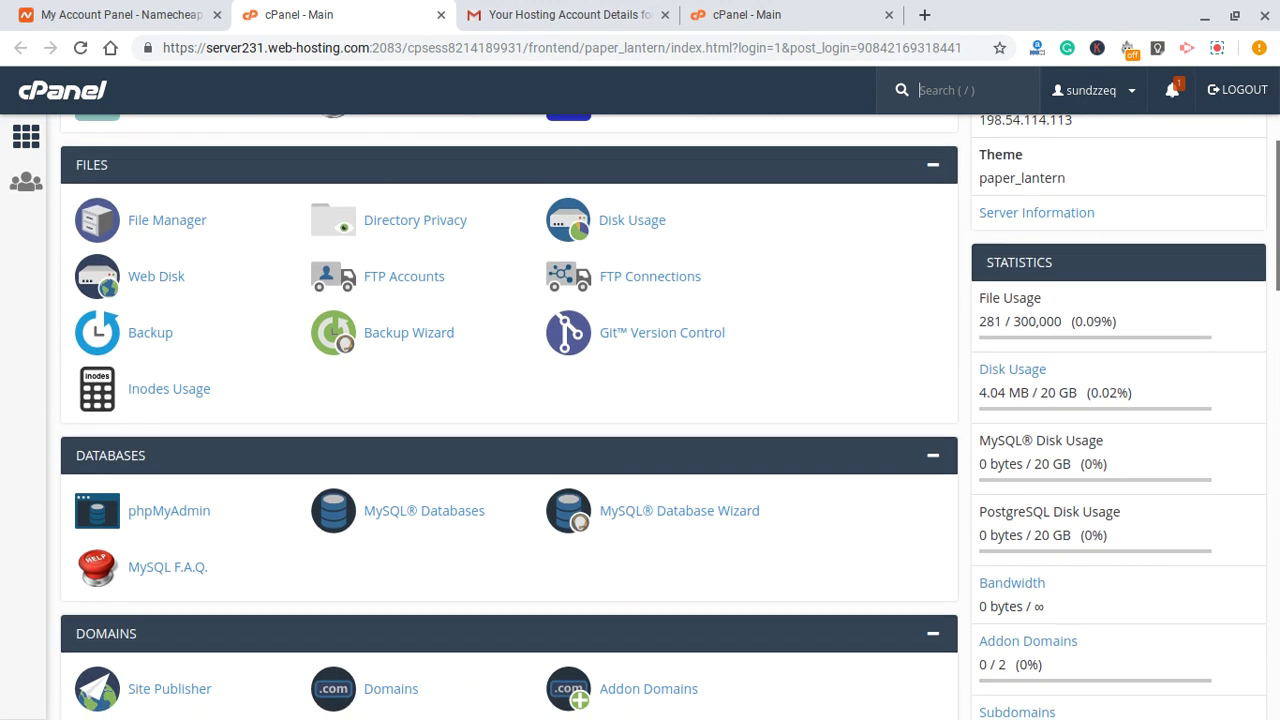
pyautogui.press('/')
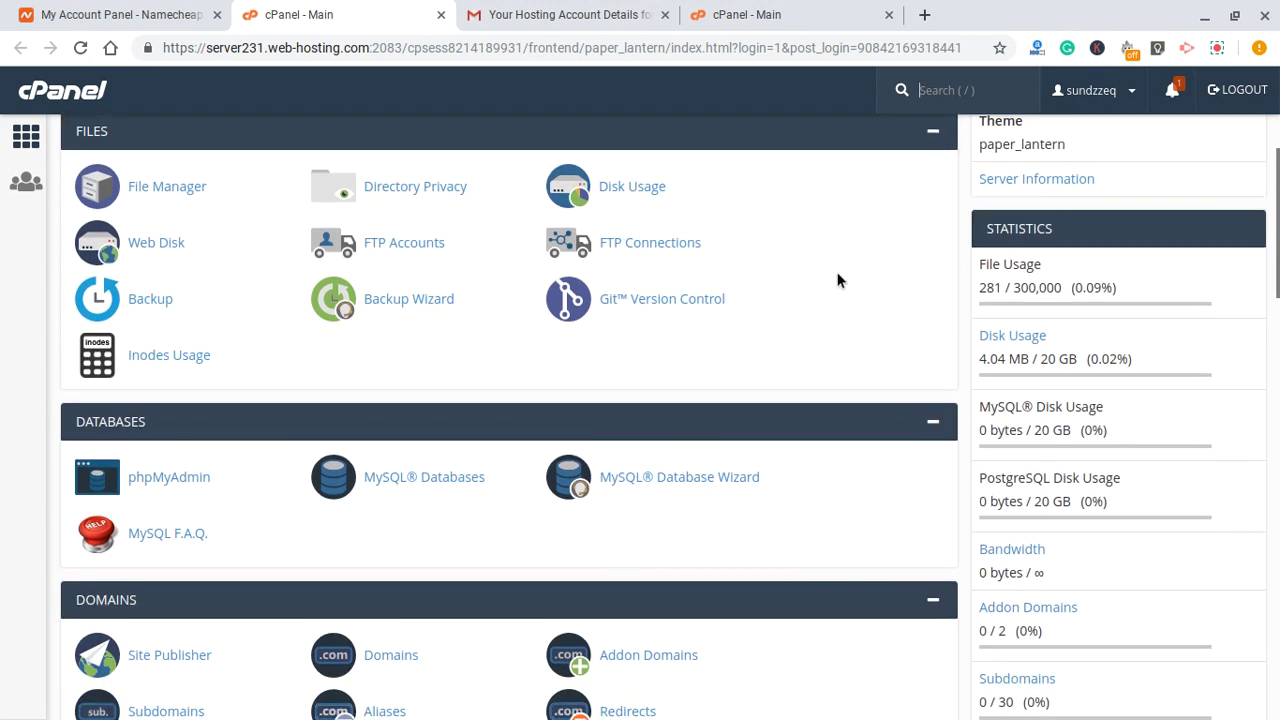
pyautogui.scroll(-1, 837, 232)
pyautogui.scroll(-1, 829, 206)
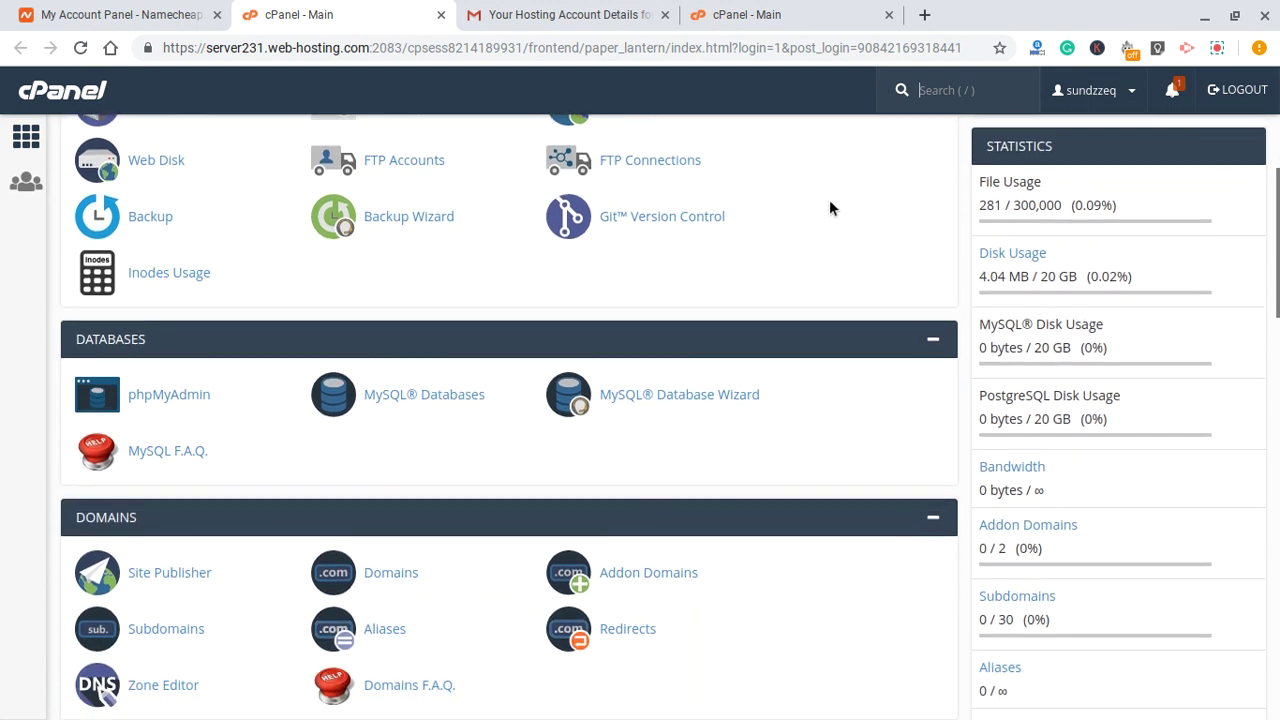
pyautogui.scroll(-3, 829, 207)
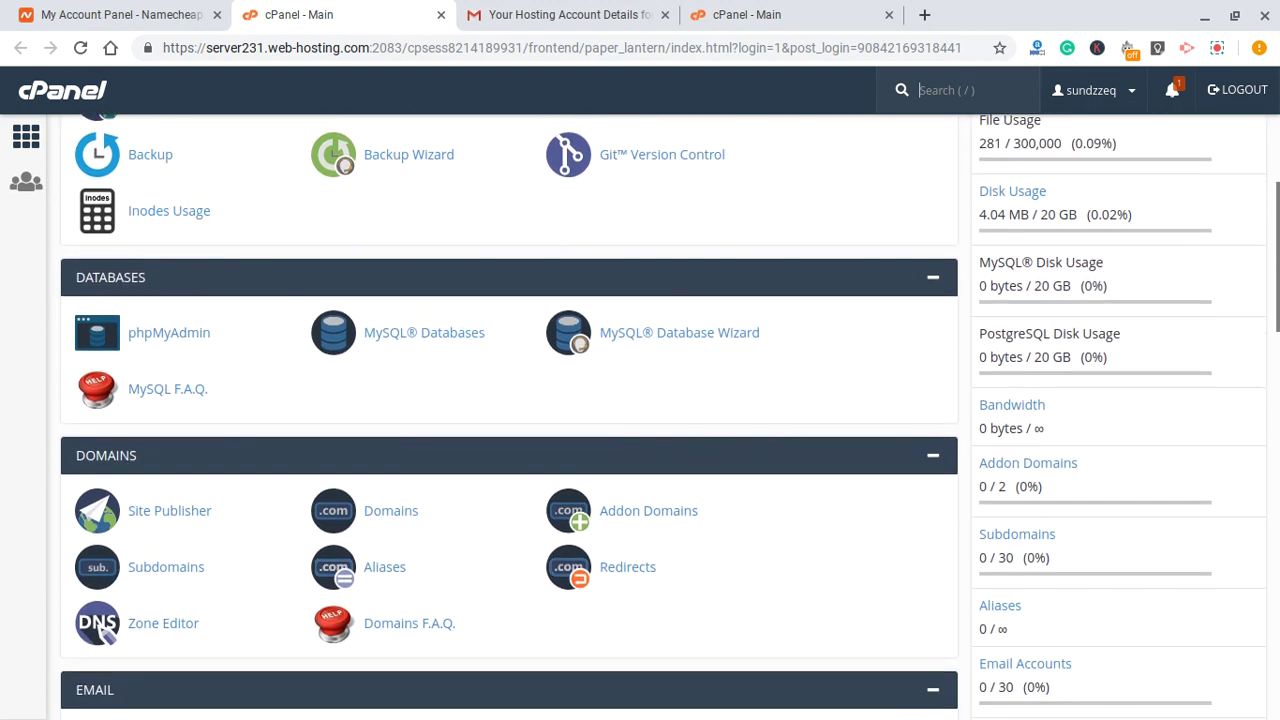
pyautogui.scroll(-2, 829, 207)
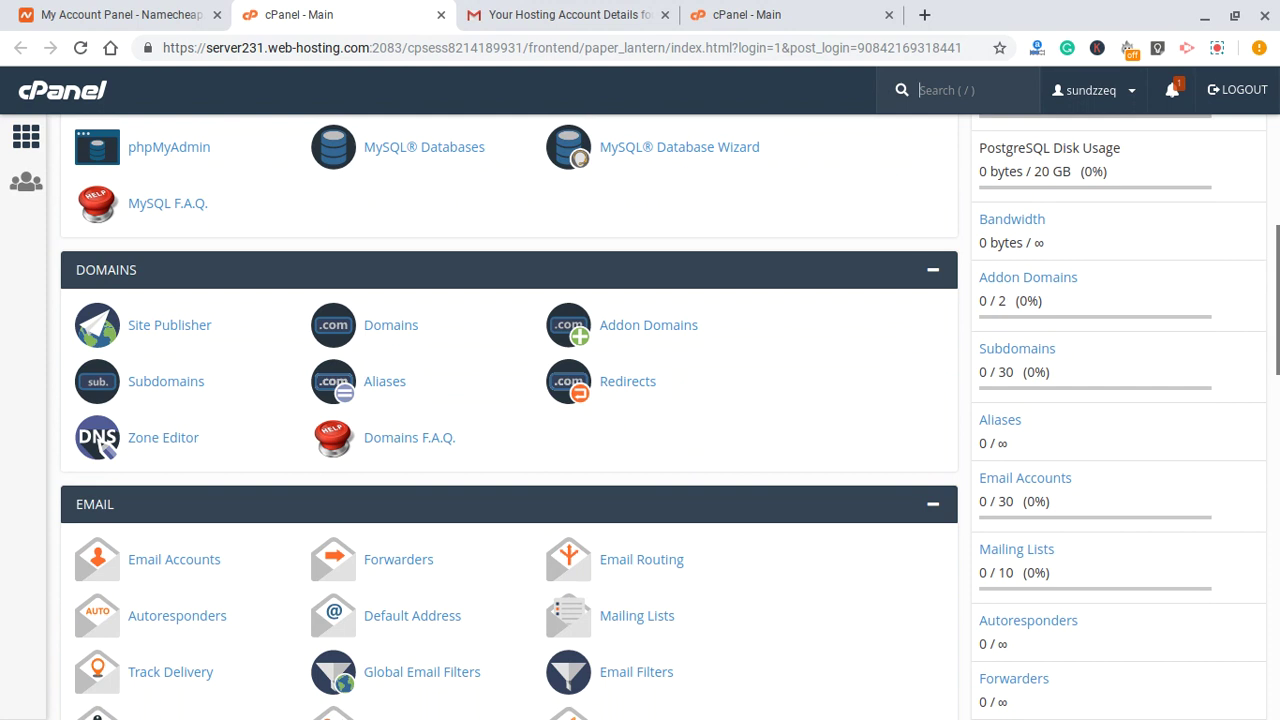
pyautogui.scroll(-5, 829, 207)
pyautogui.scroll(3, 829, 207)
pyautogui.scroll(8, 829, 207)
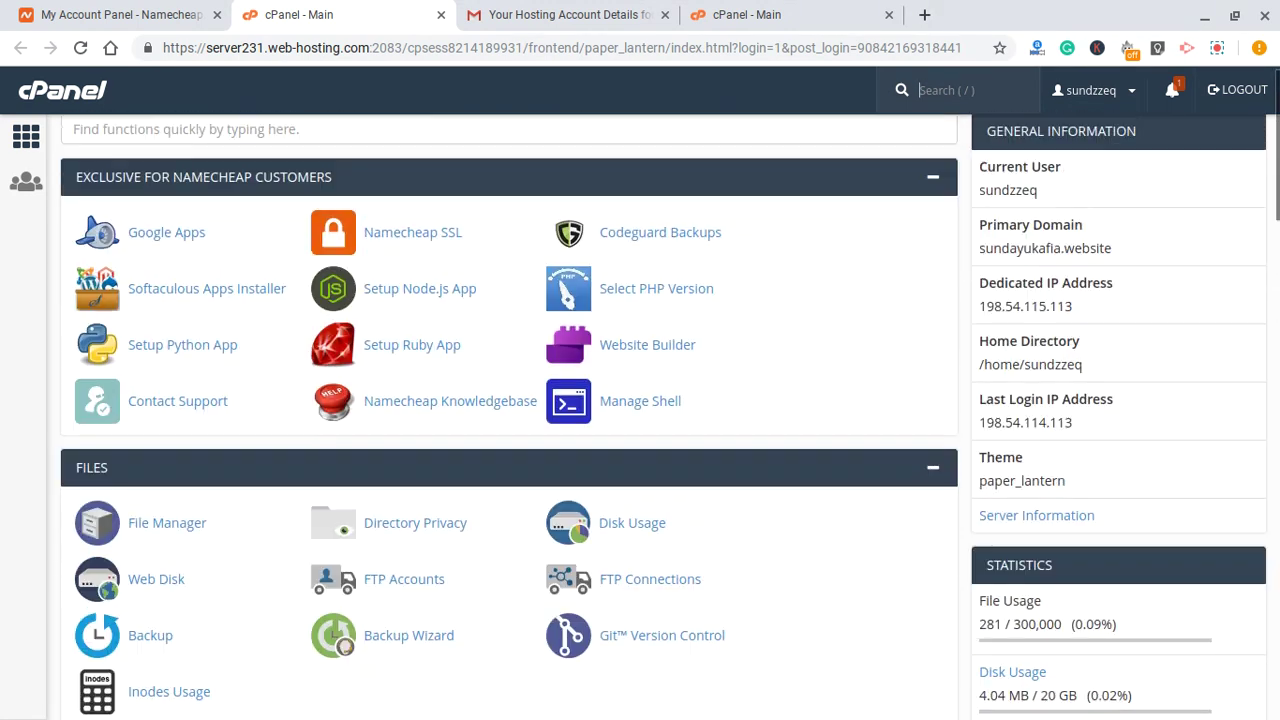
pyautogui.scroll(-8, 829, 186)
pyautogui.scroll(-15, 831, 187)
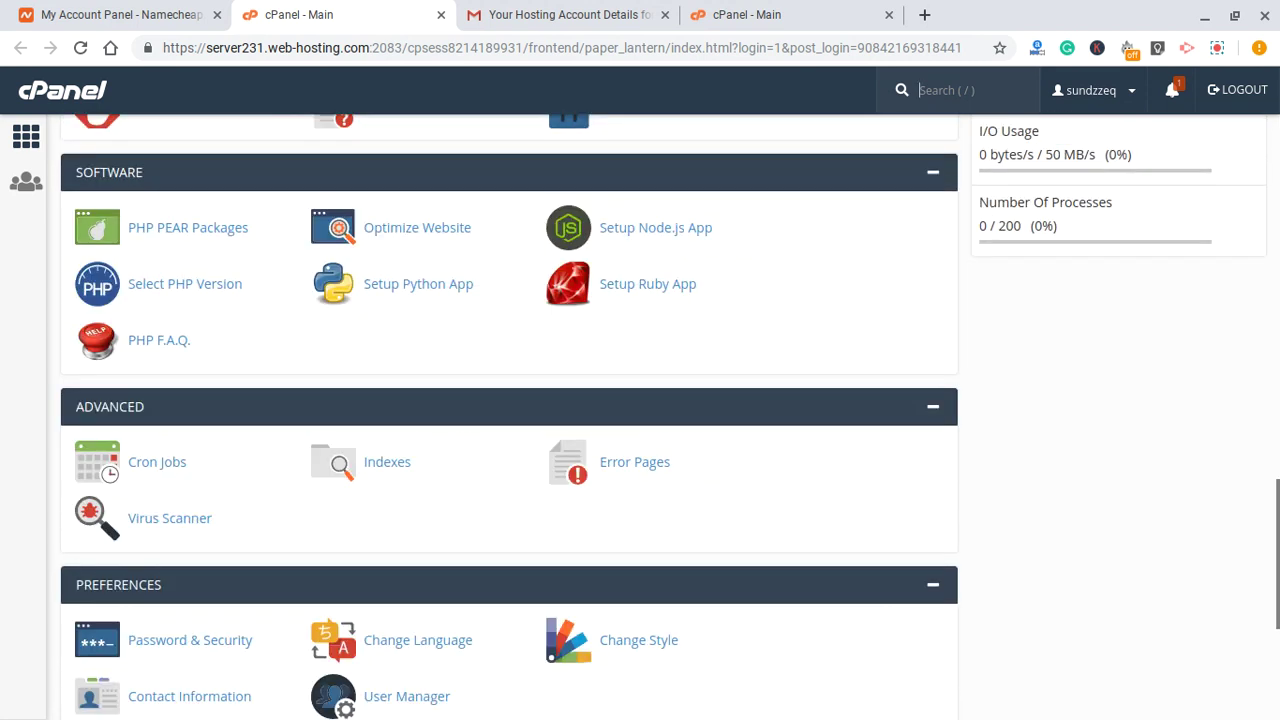
pyautogui.scroll(-5, 640, 400)
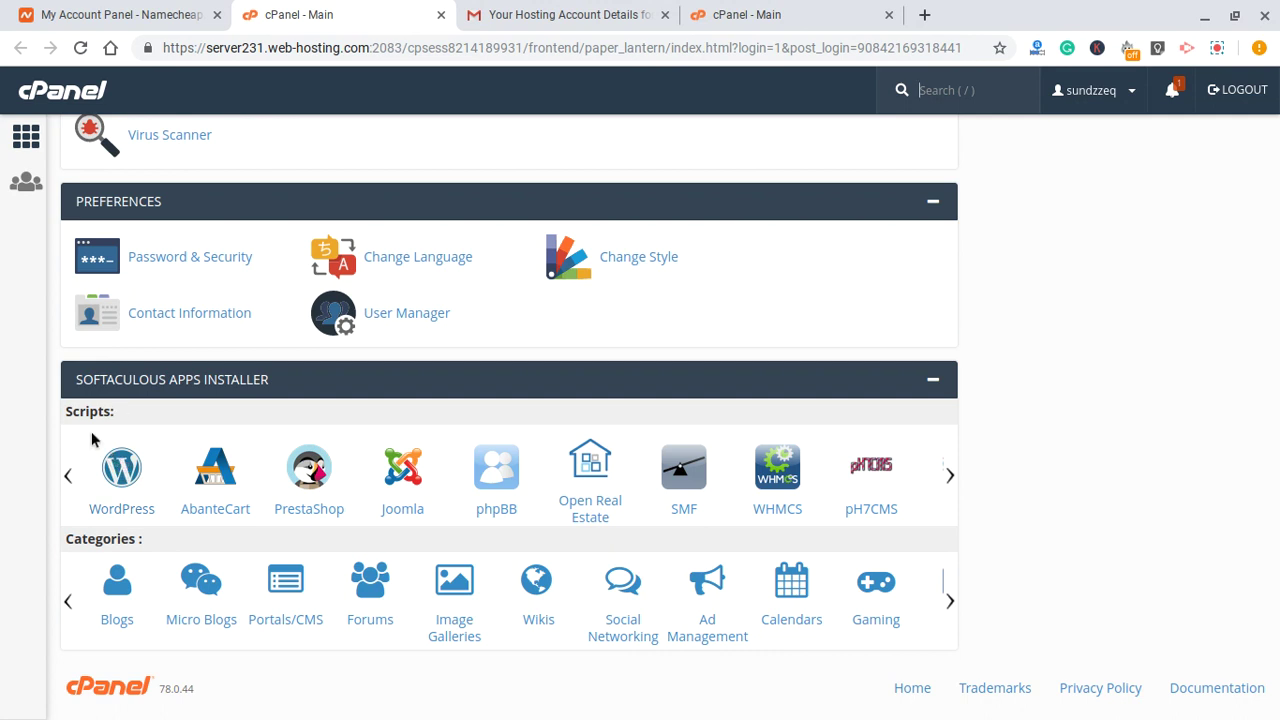
pyautogui.scroll(1, 905, 338)
pyautogui.scroll(7, 905, 340)
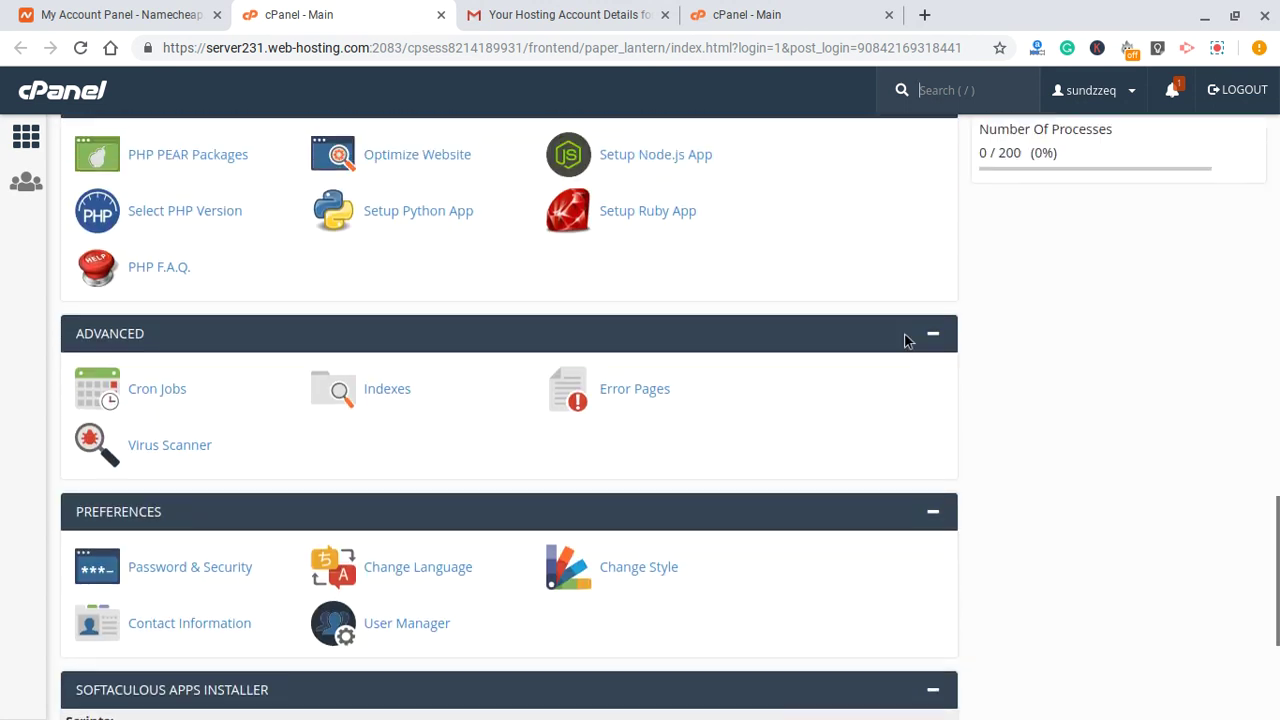
pyautogui.scroll(7, 905, 340)
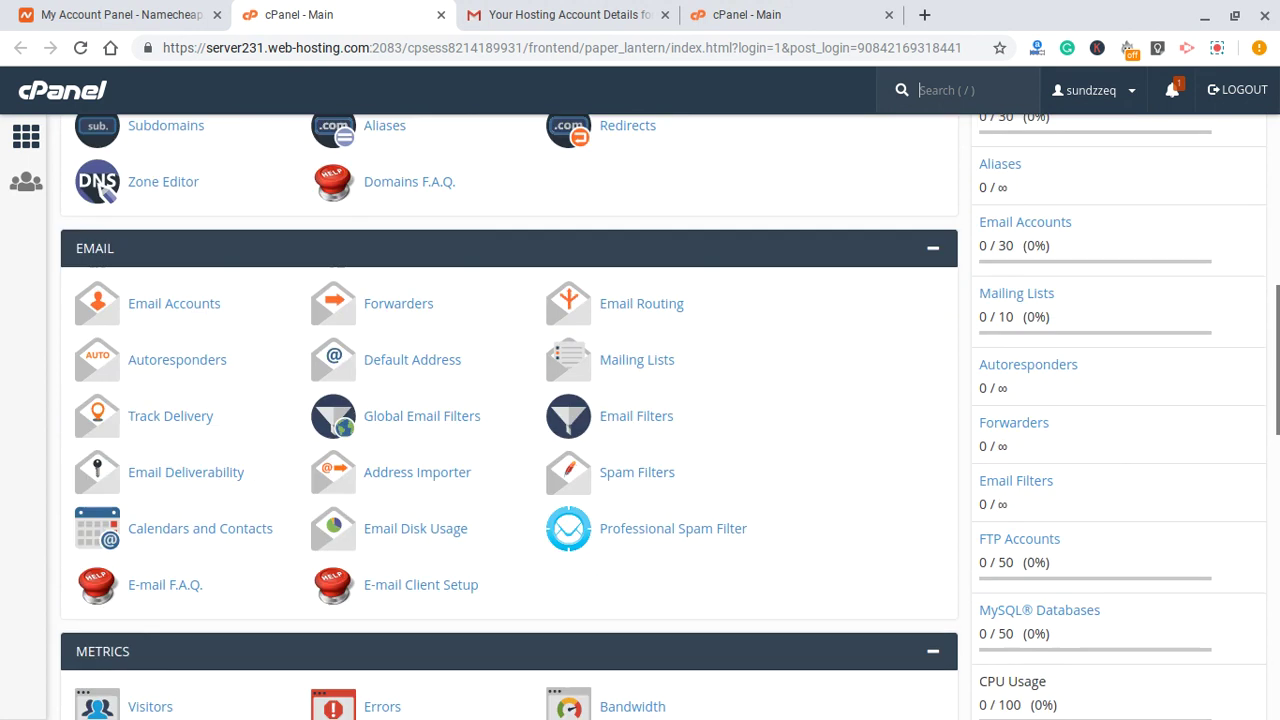
pyautogui.scroll(4, 905, 340)
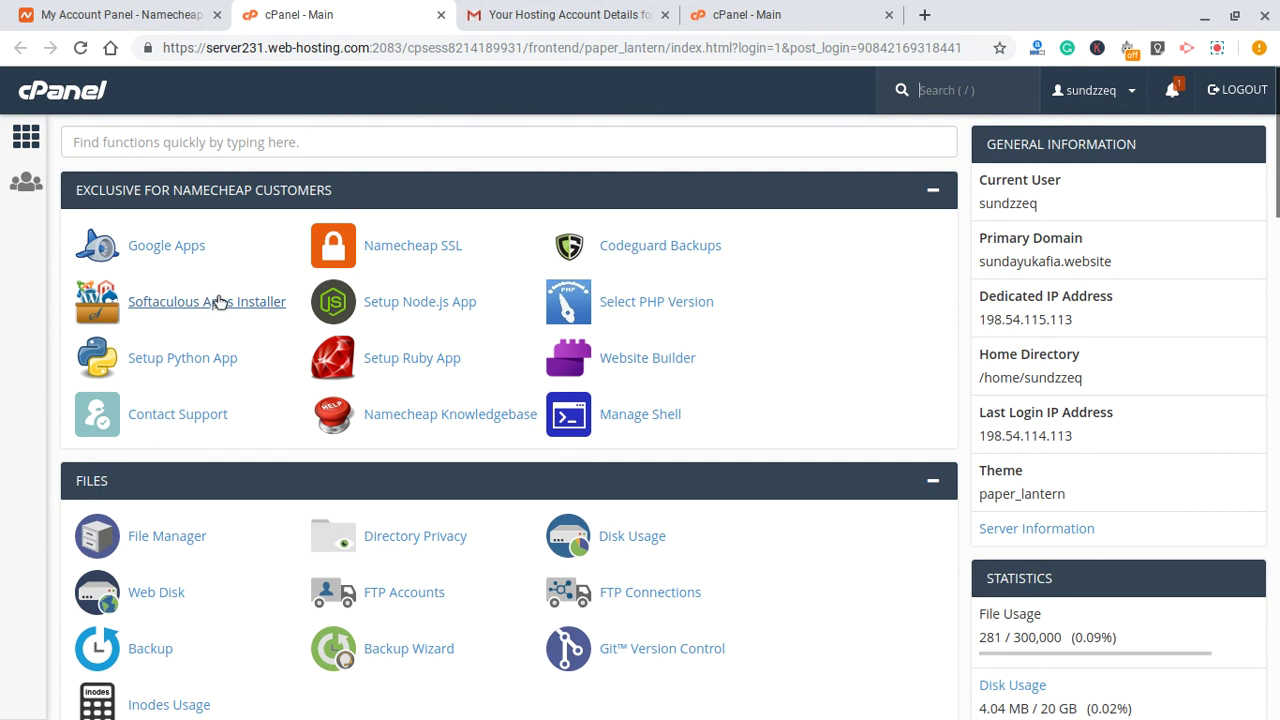
# - Filter cPanel functions for 'softaculous' and open its WordPress installer
pyautogui.click(165, 140)
pyautogui.click(122, 117)
pyautogui.click(130, 144)
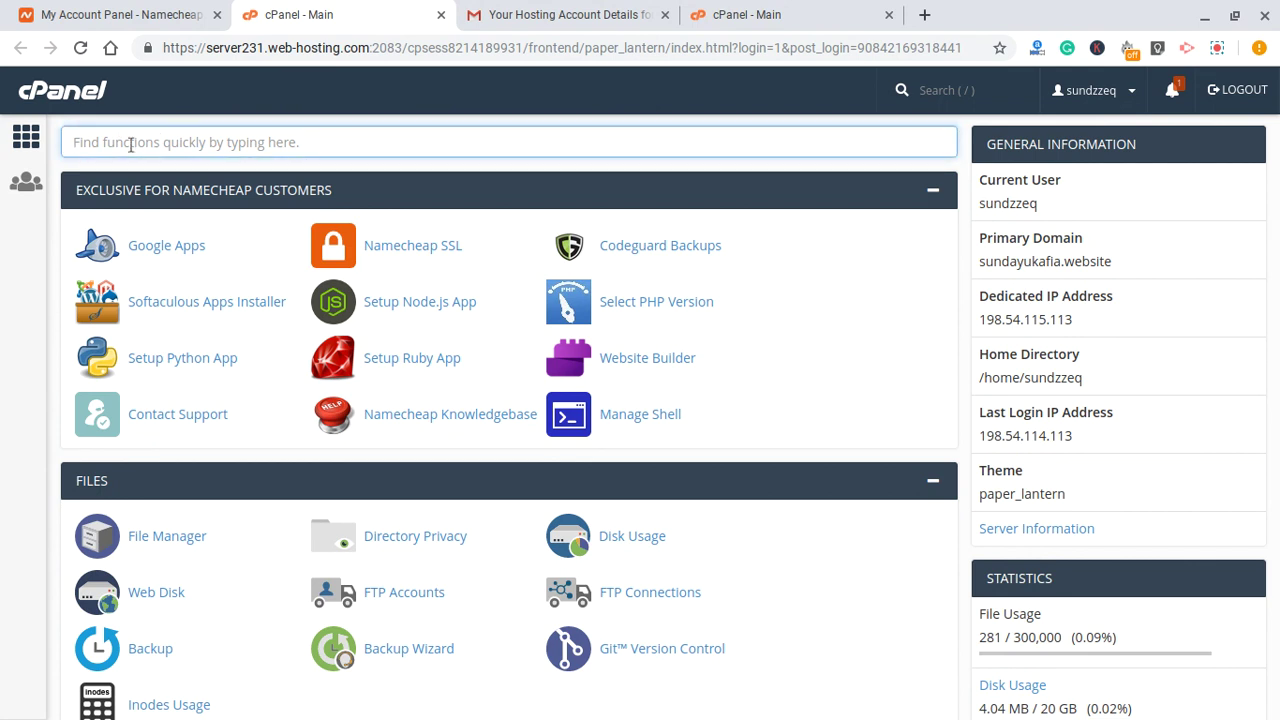
pyautogui.write('wordpr')
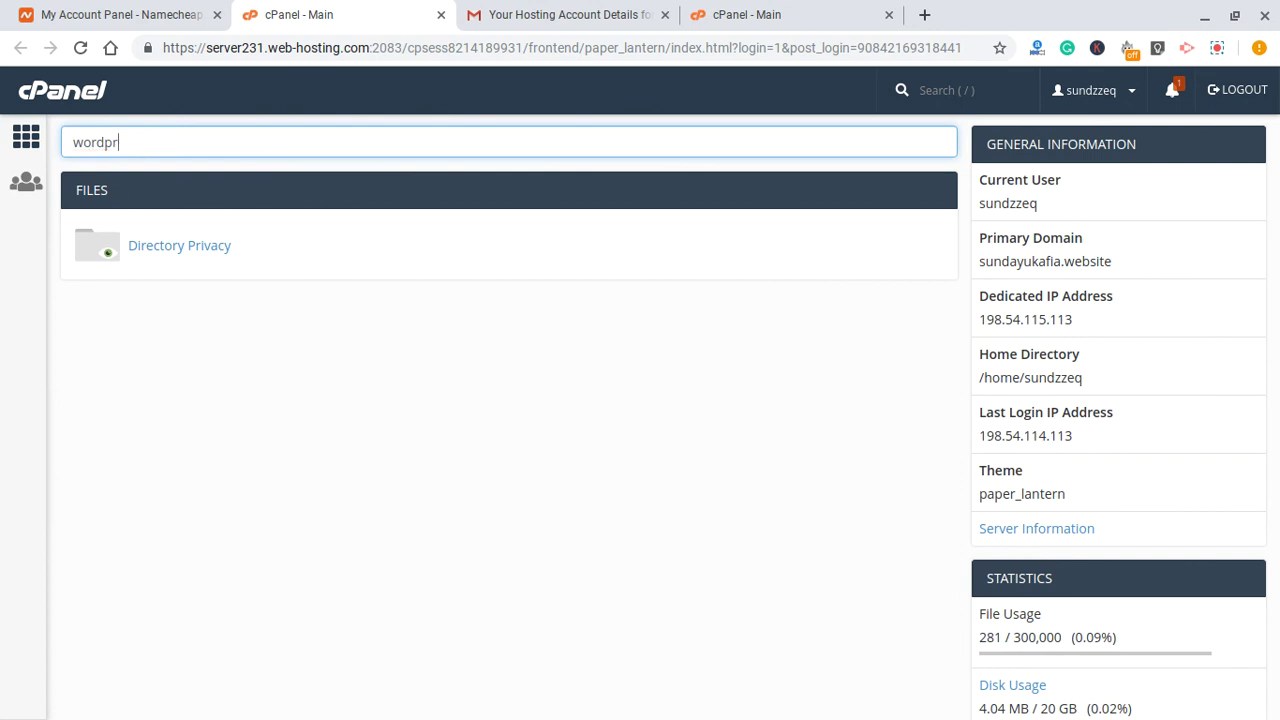
pyautogui.write('ess')
pyautogui.doubleClick(186, 149)
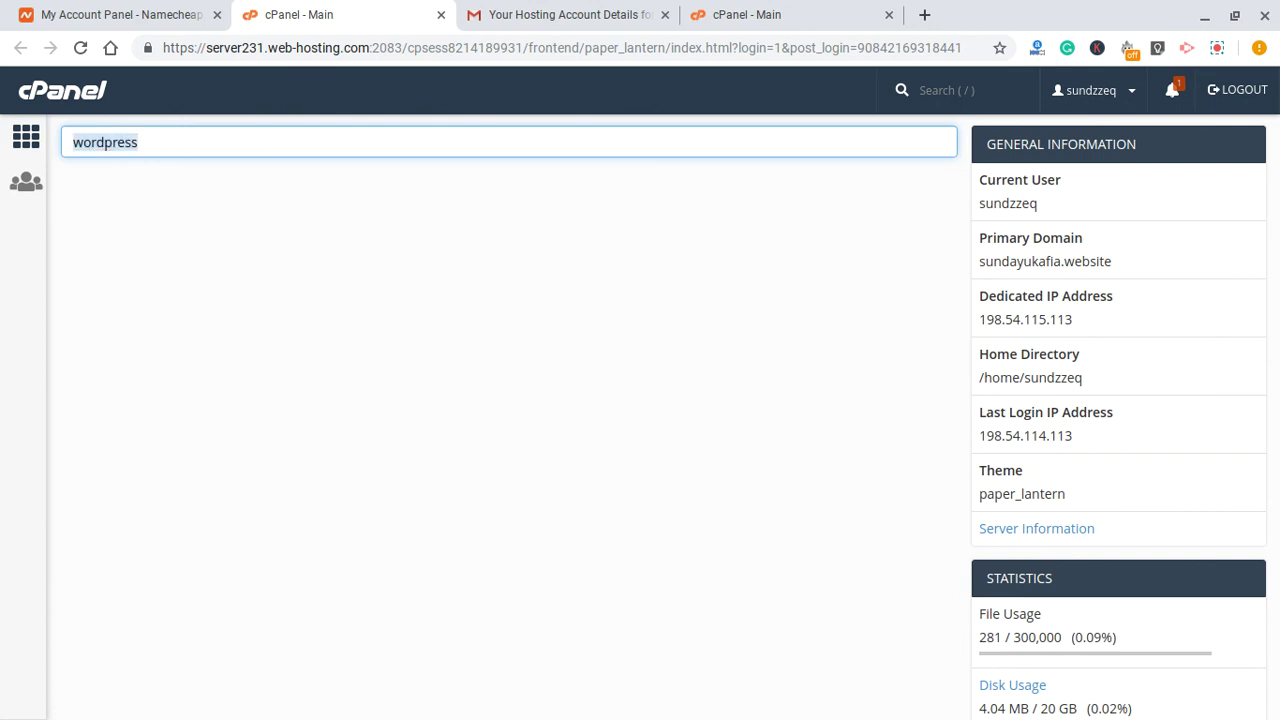
pyautogui.write('soft')
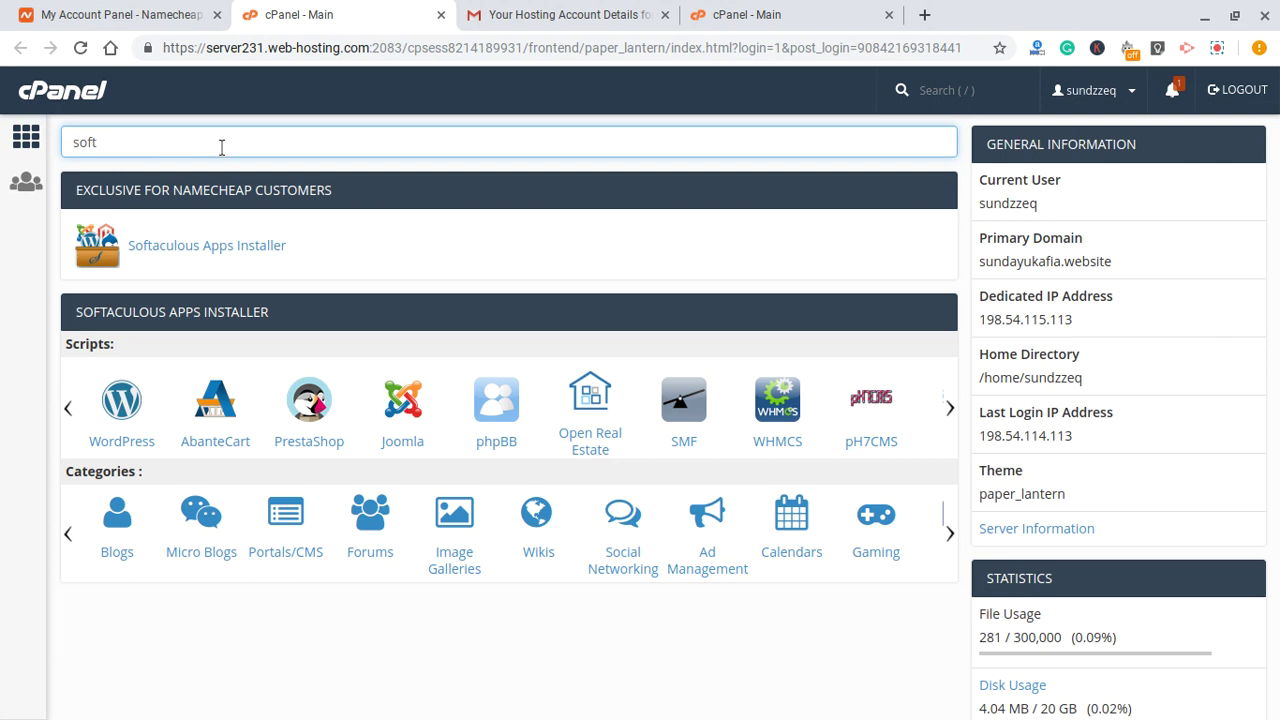
pyautogui.write('ta')
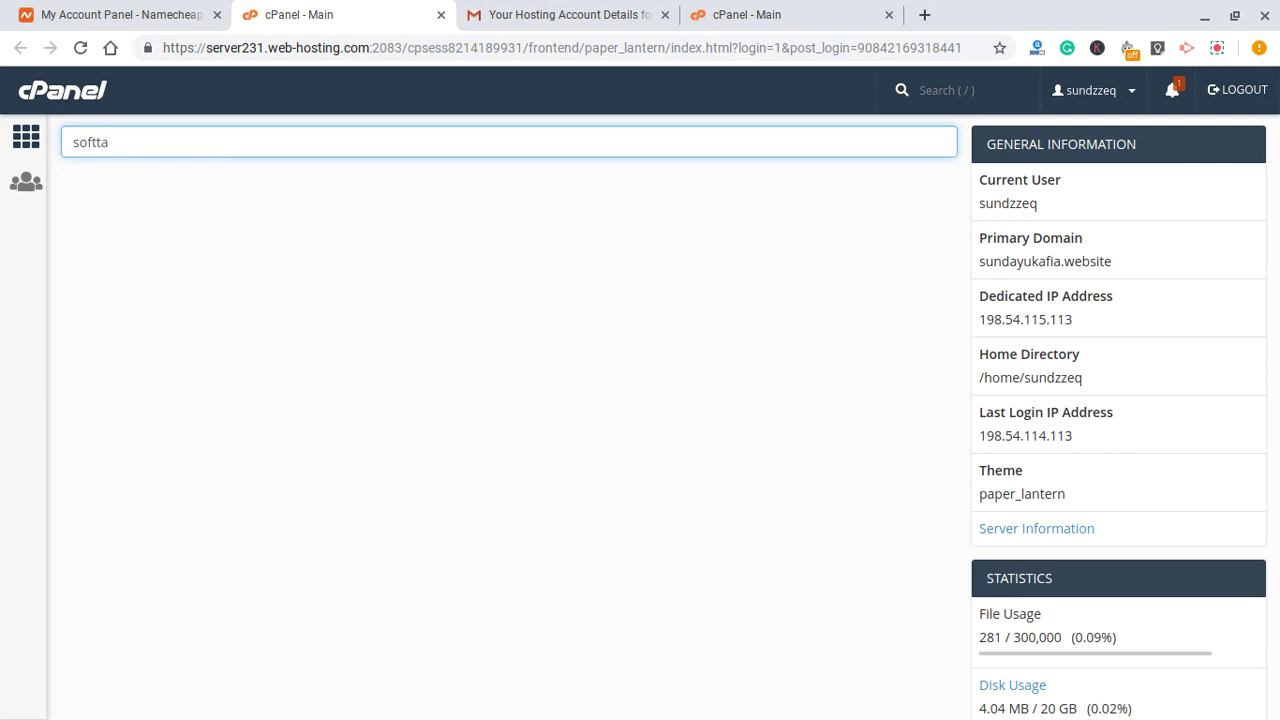
pyautogui.press('BackSpace')
pyautogui.press('BackSpace')
pyautogui.write('aculous')
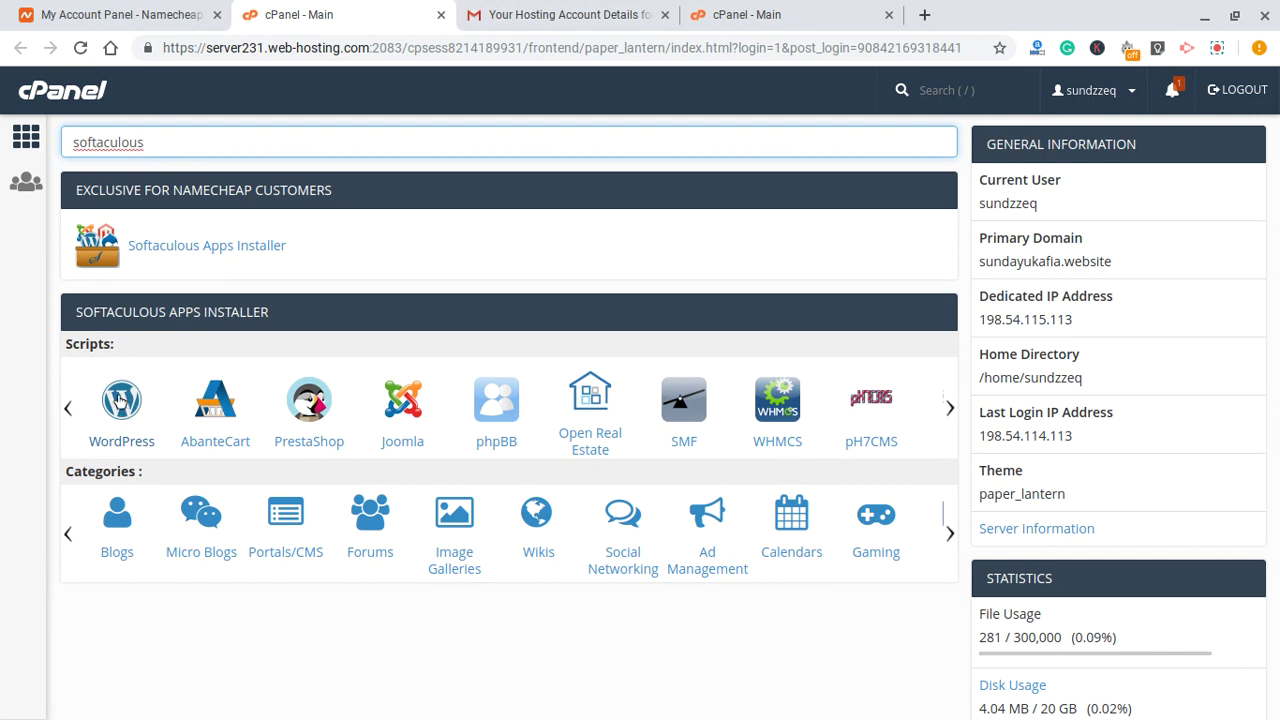
pyautogui.click(121, 403)
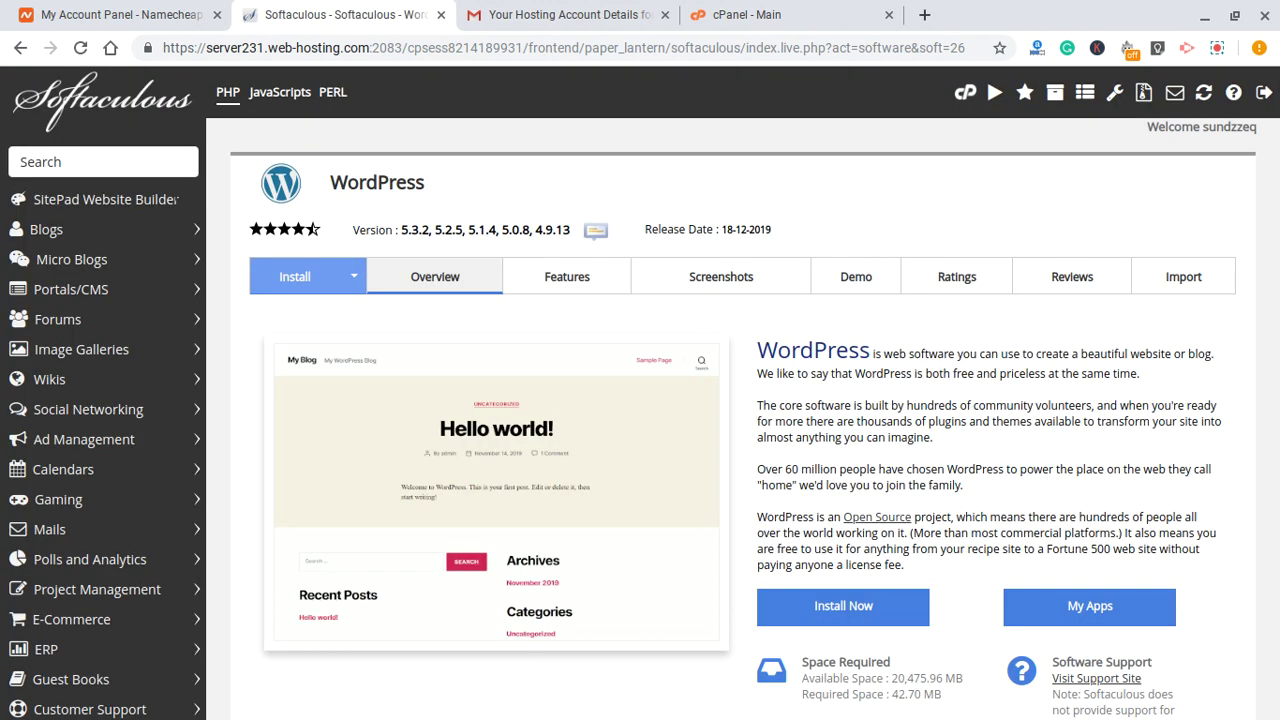
# - Look over the WordPress overview and bring up the Install Now form
pyautogui.scroll(-3, 587, 400)
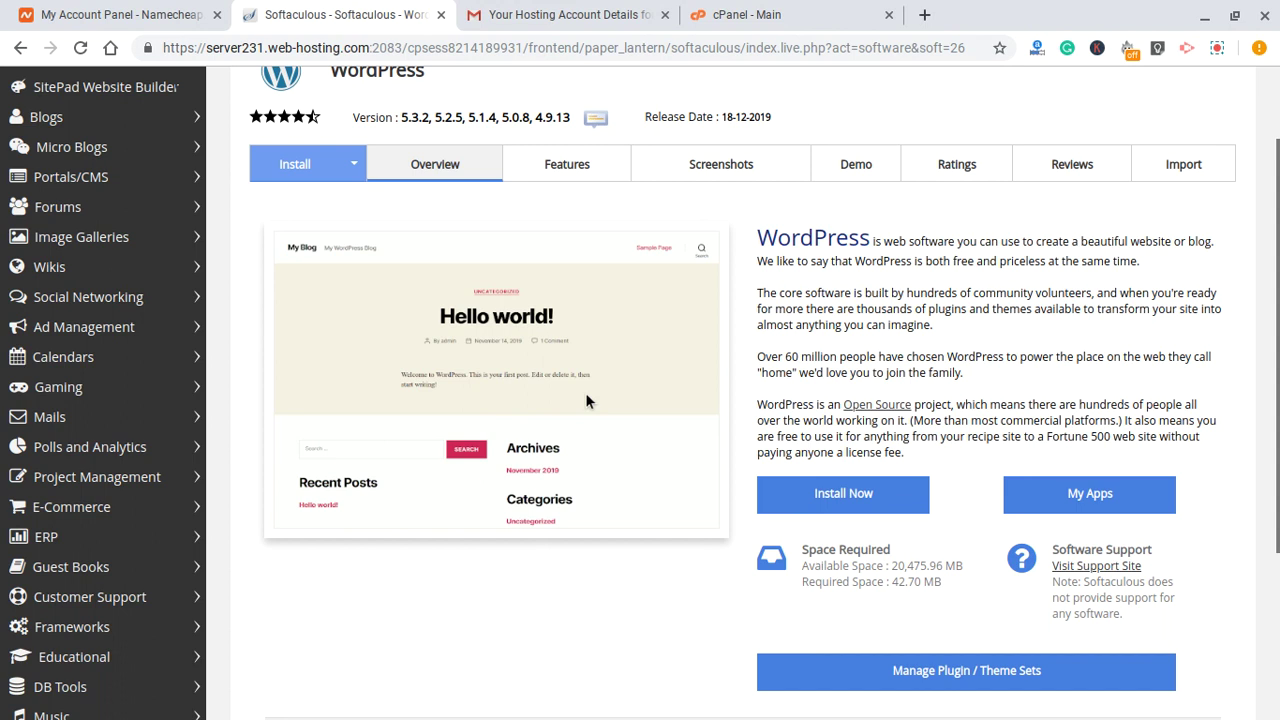
pyautogui.scroll(3, 585, 400)
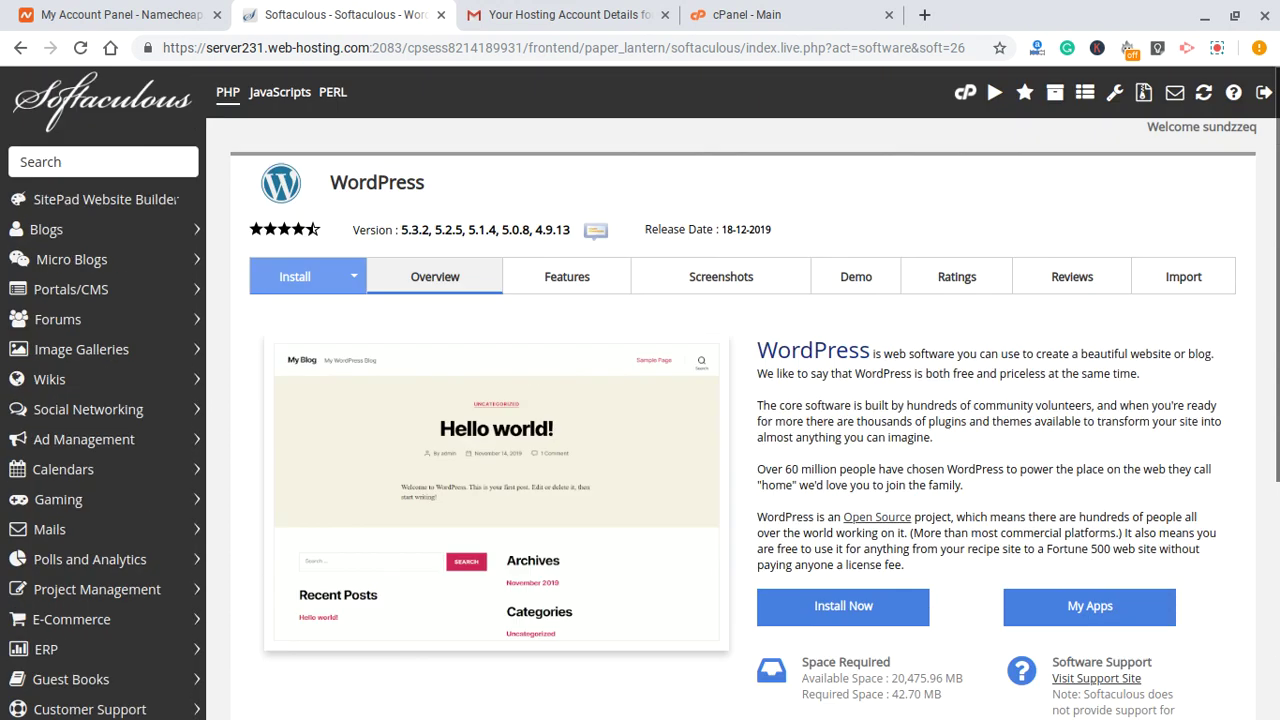
pyautogui.scroll(-1, 780, 509)
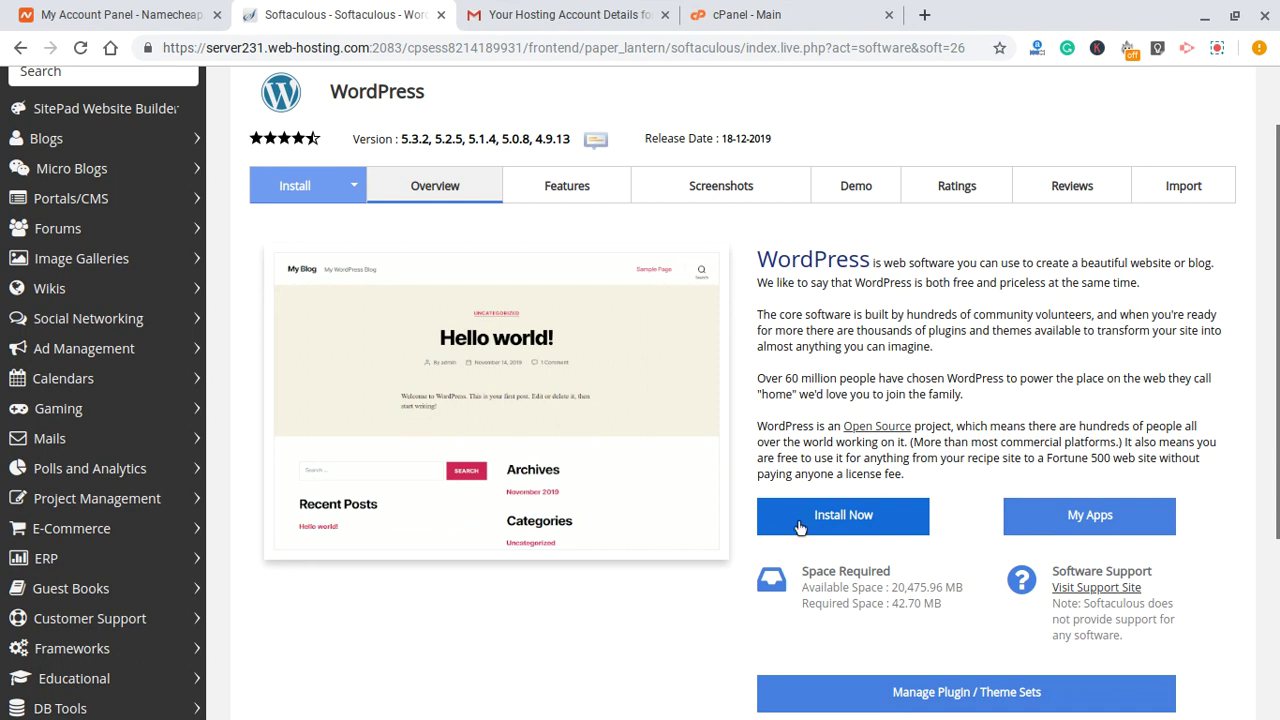
pyautogui.click(818, 520)
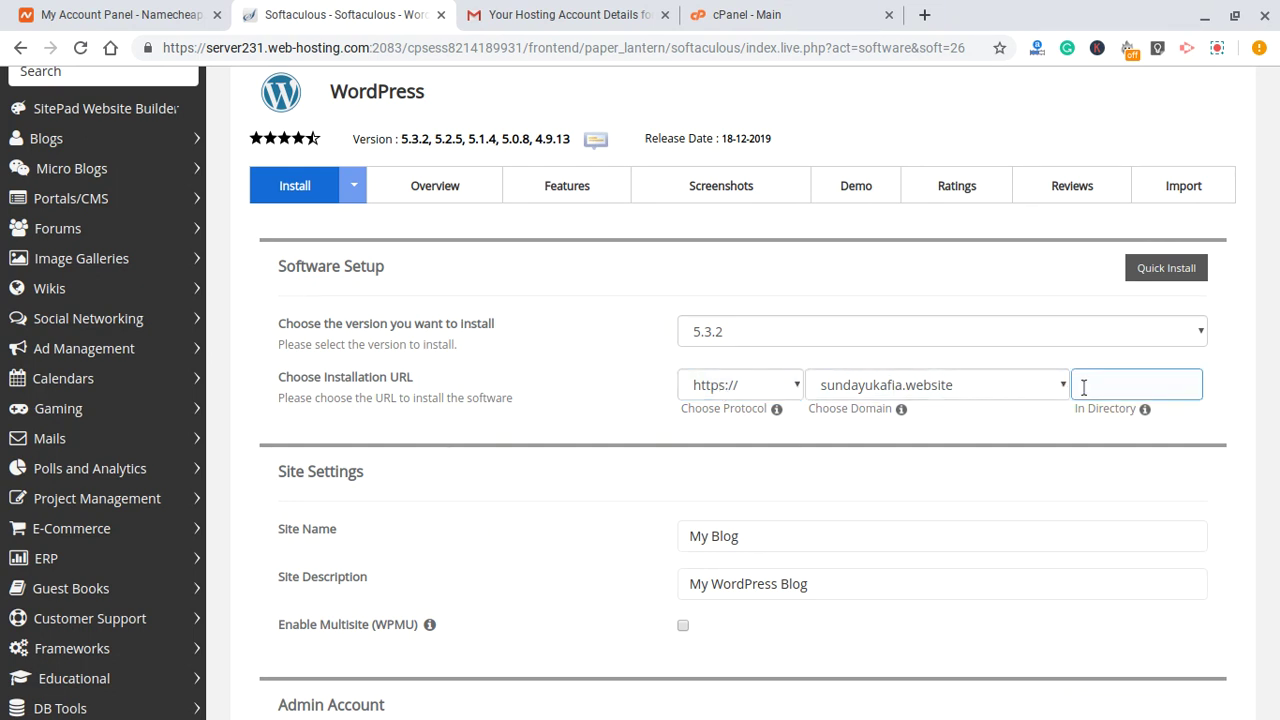
pyautogui.click(1177, 378)
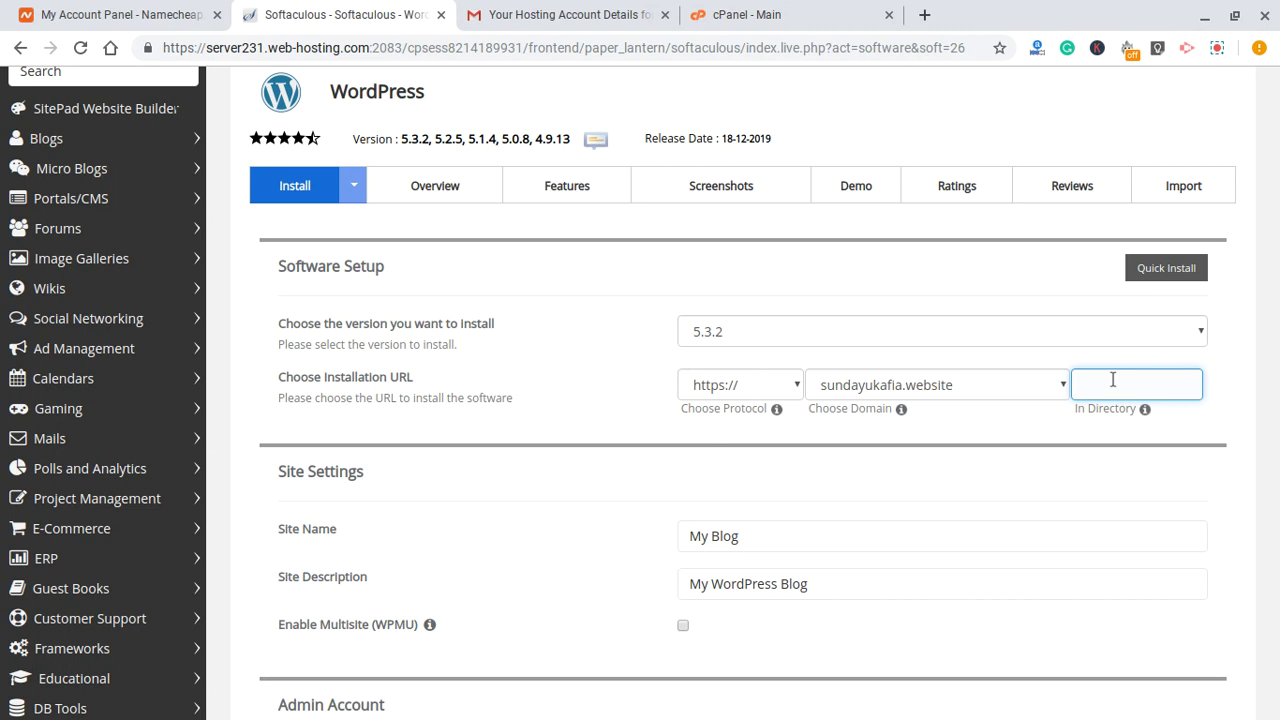
pyautogui.write('dlrectory')
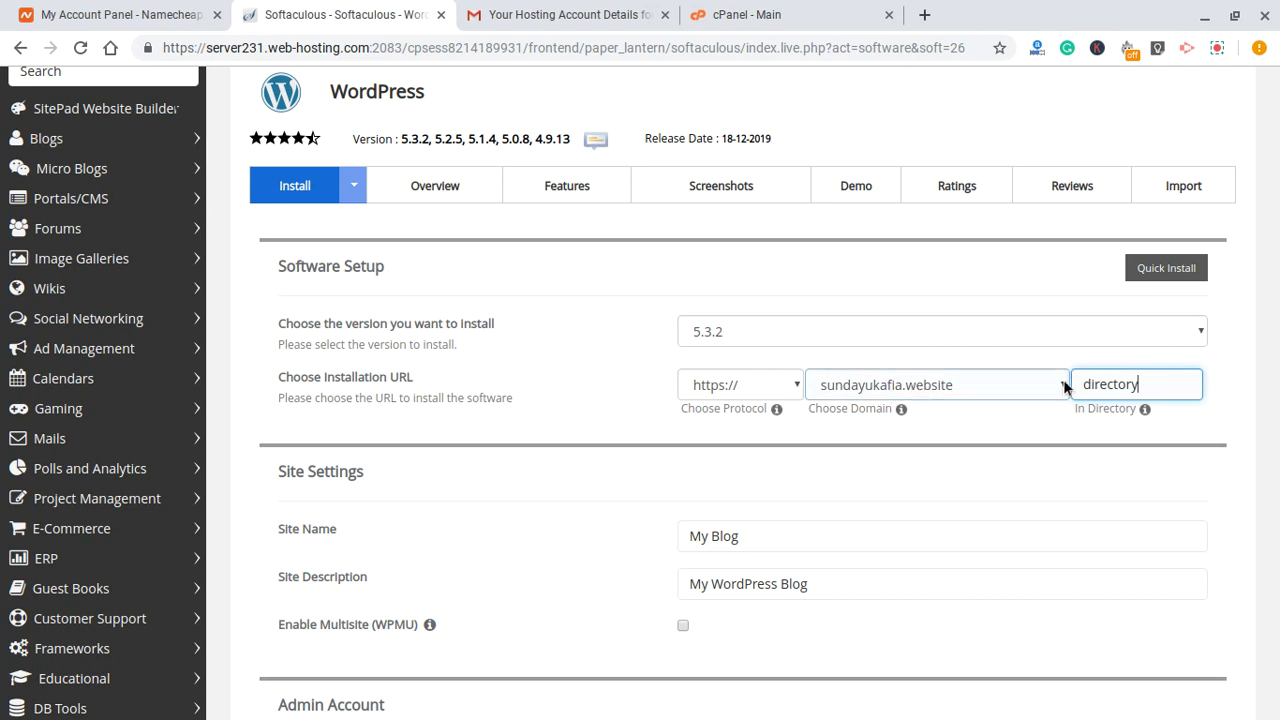
pyautogui.doubleClick(1153, 389)
pyautogui.press('BackSpace')
pyautogui.click(988, 434)
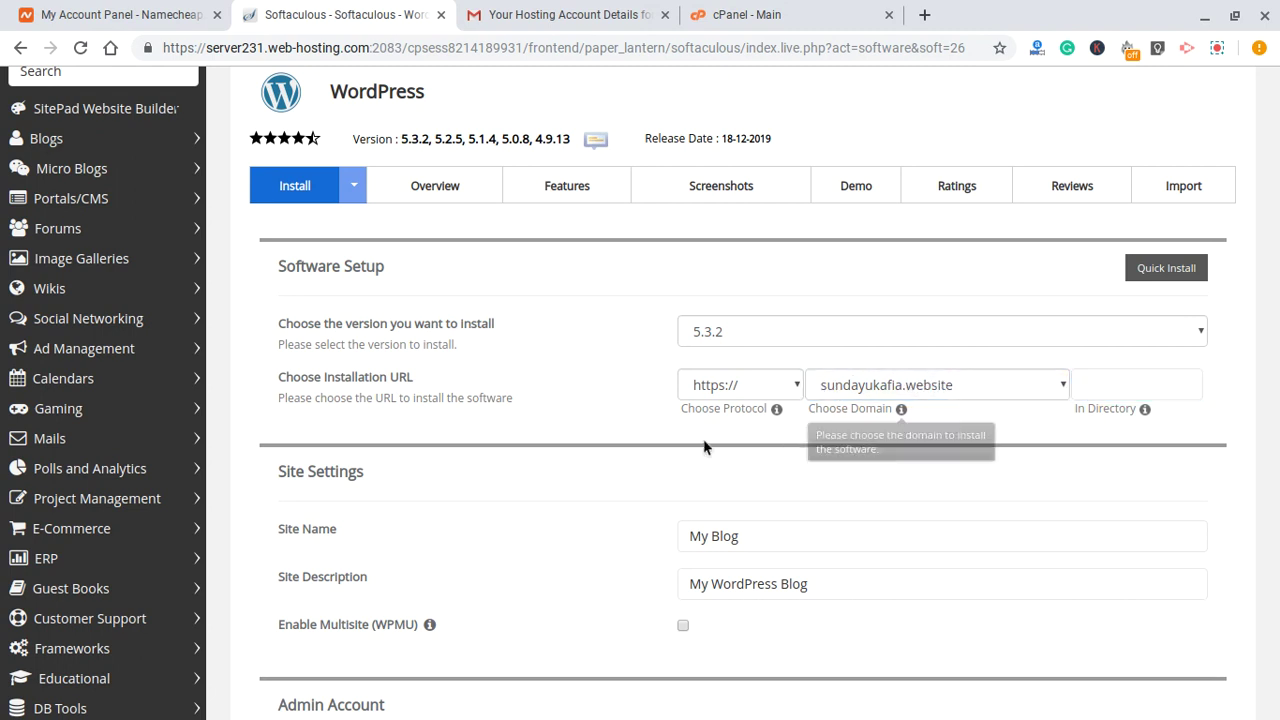
pyautogui.scroll(-2, 585, 423)
# - Change the site name from My Blog to 'My website'
pyautogui.doubleClick(766, 360)
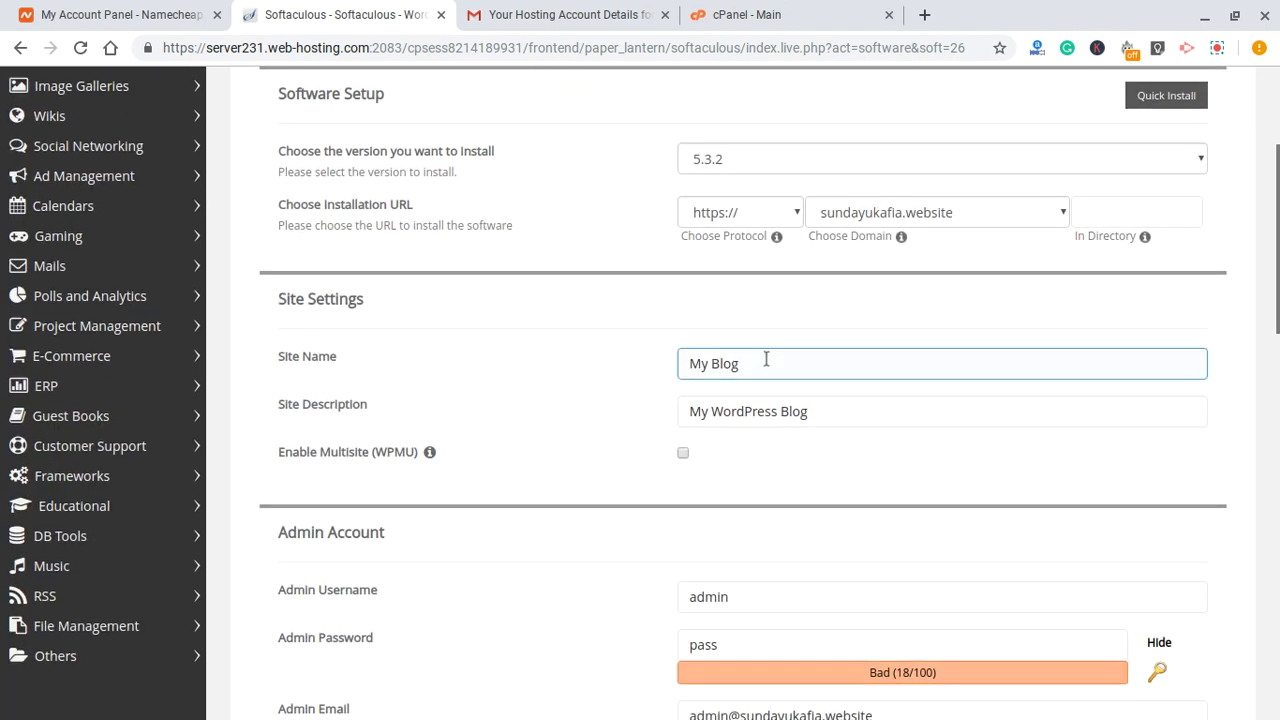
pyautogui.click(766, 360)
pyautogui.write('My')
pyautogui.write(' website')
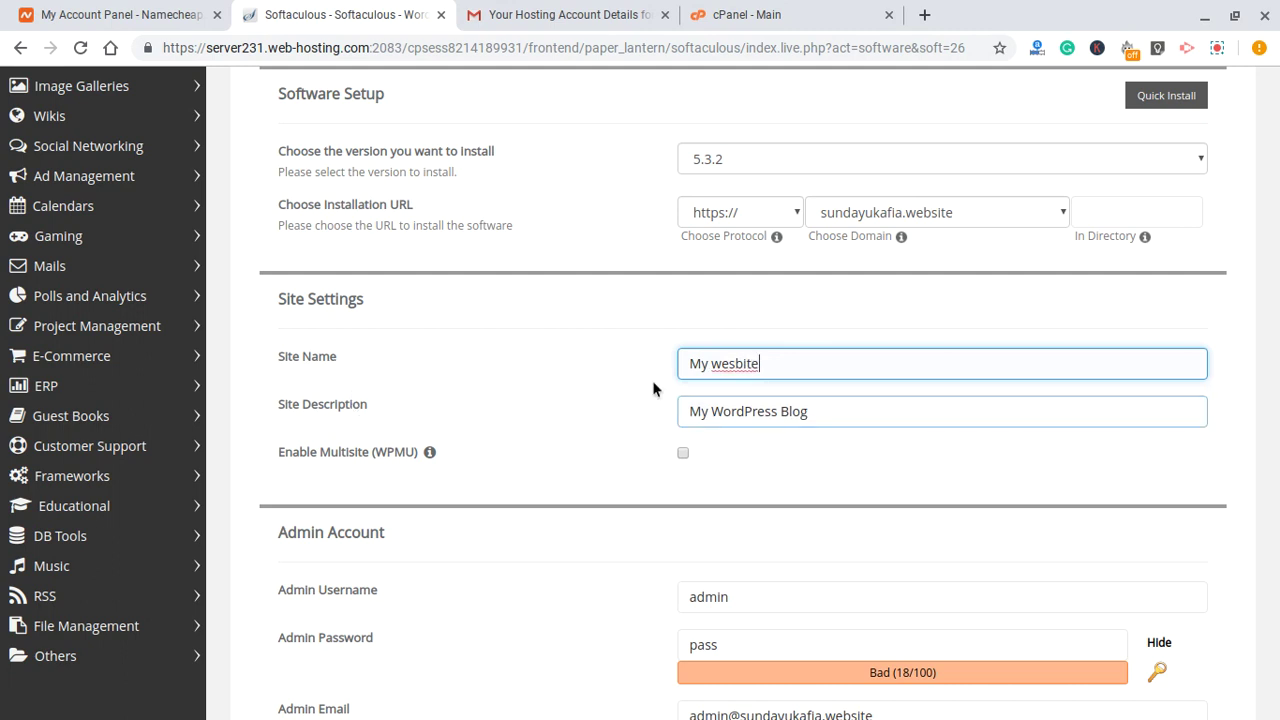
pyautogui.press('BackSpace')
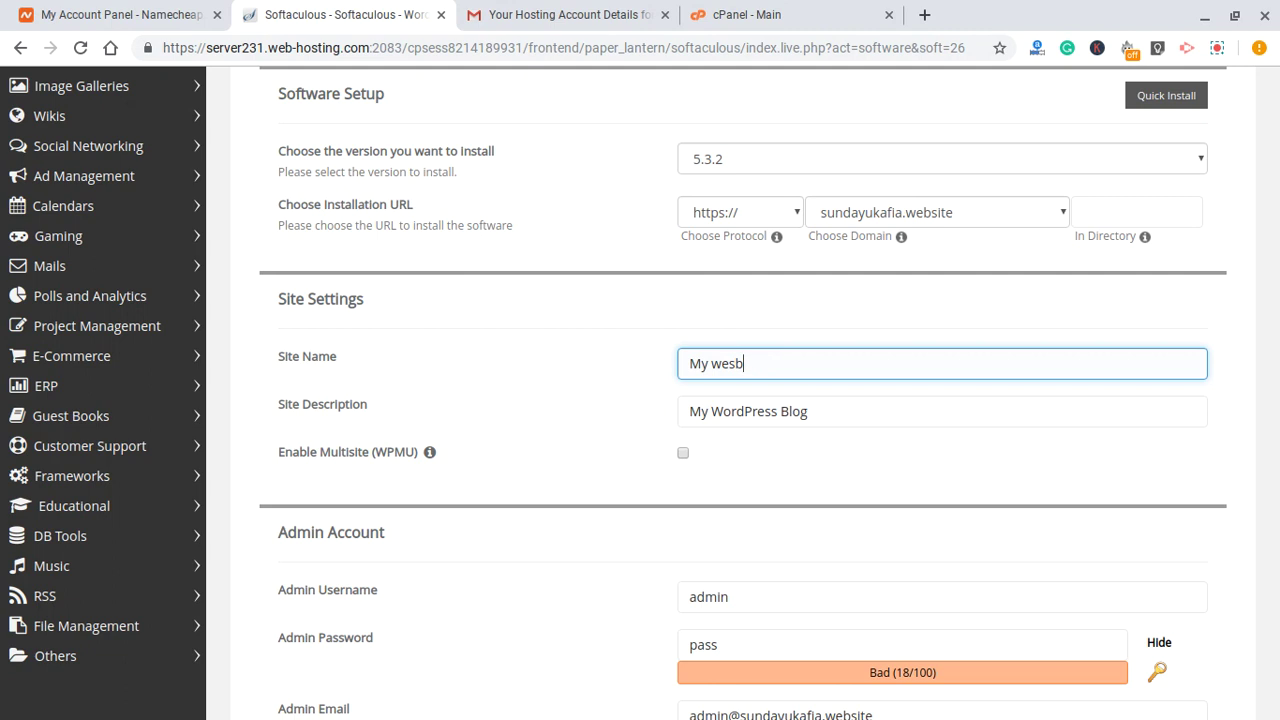
pyautogui.write('bsite')
# - Set the site description to 'Welcome to my test site'
pyautogui.doubleClick(853, 410)
pyautogui.click(853, 410)
pyautogui.tripleClick(853, 410)
pyautogui.write('Welc')
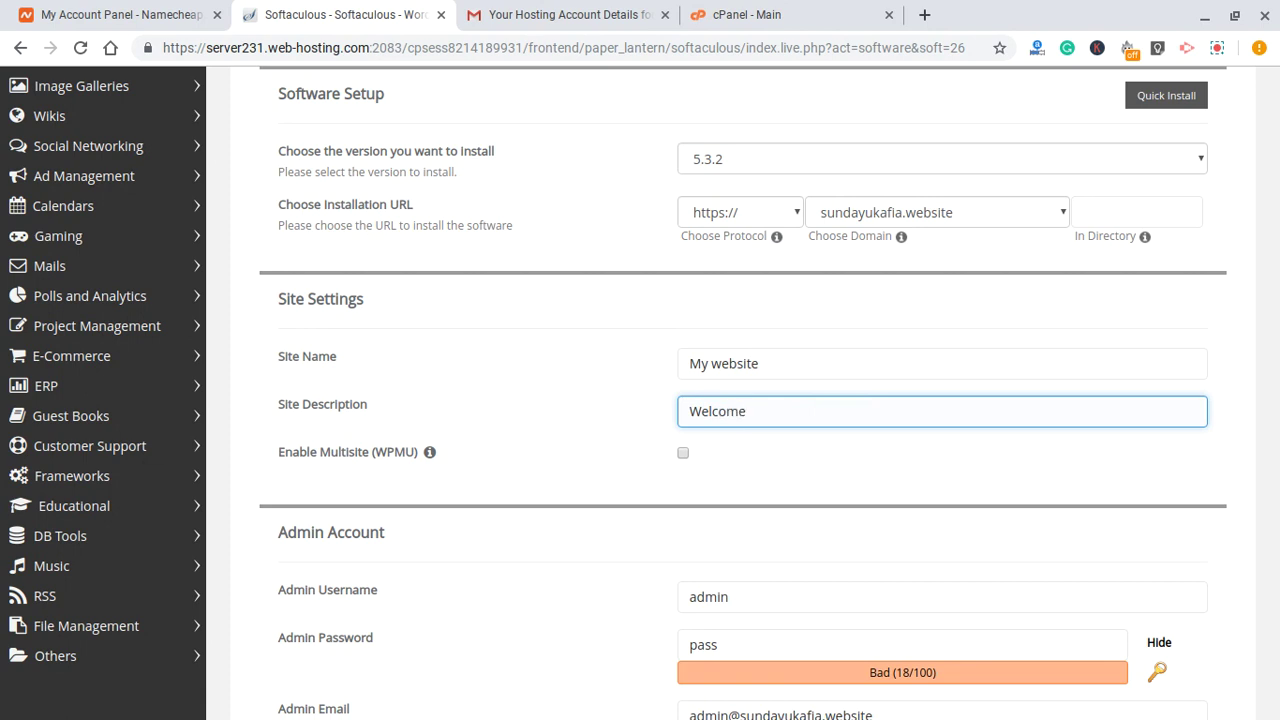
pyautogui.write('ome to my test site')
# - Select the default admin username so it can be replaced
pyautogui.scroll(-1, 609, 394)
pyautogui.scroll(-2, 609, 394)
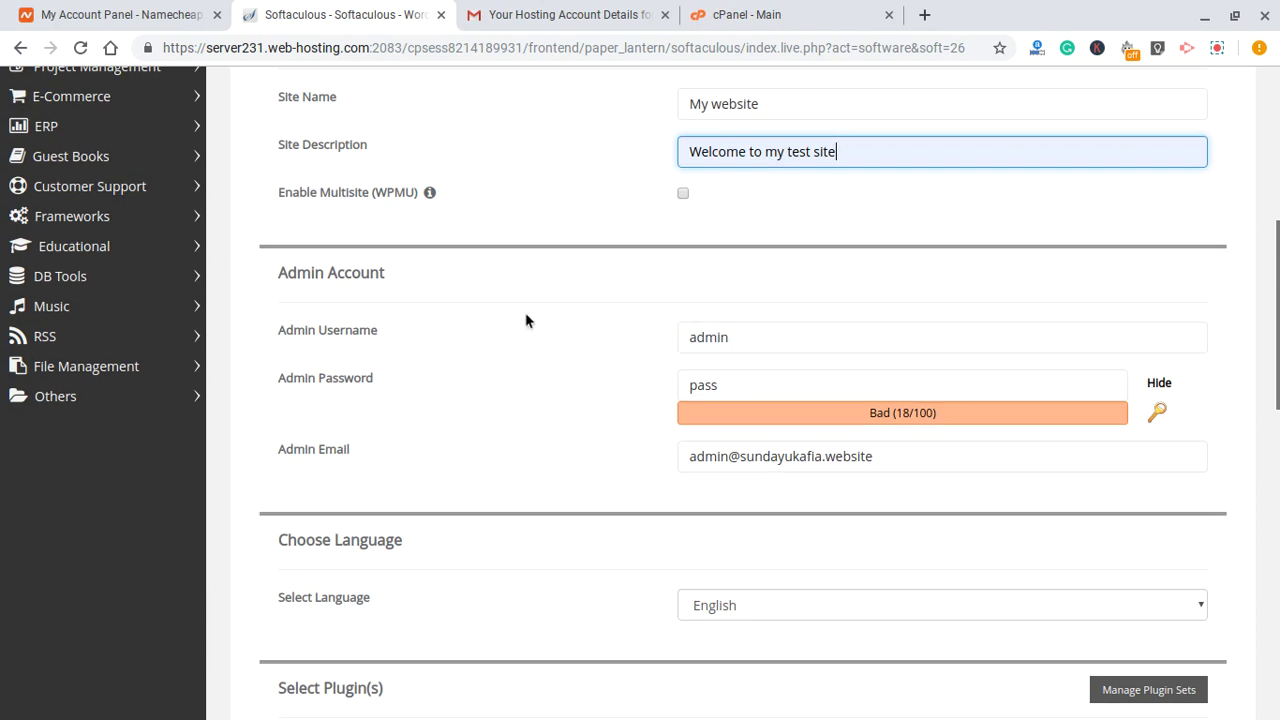
pyautogui.click(766, 331)
pyautogui.doubleClick(768, 332)
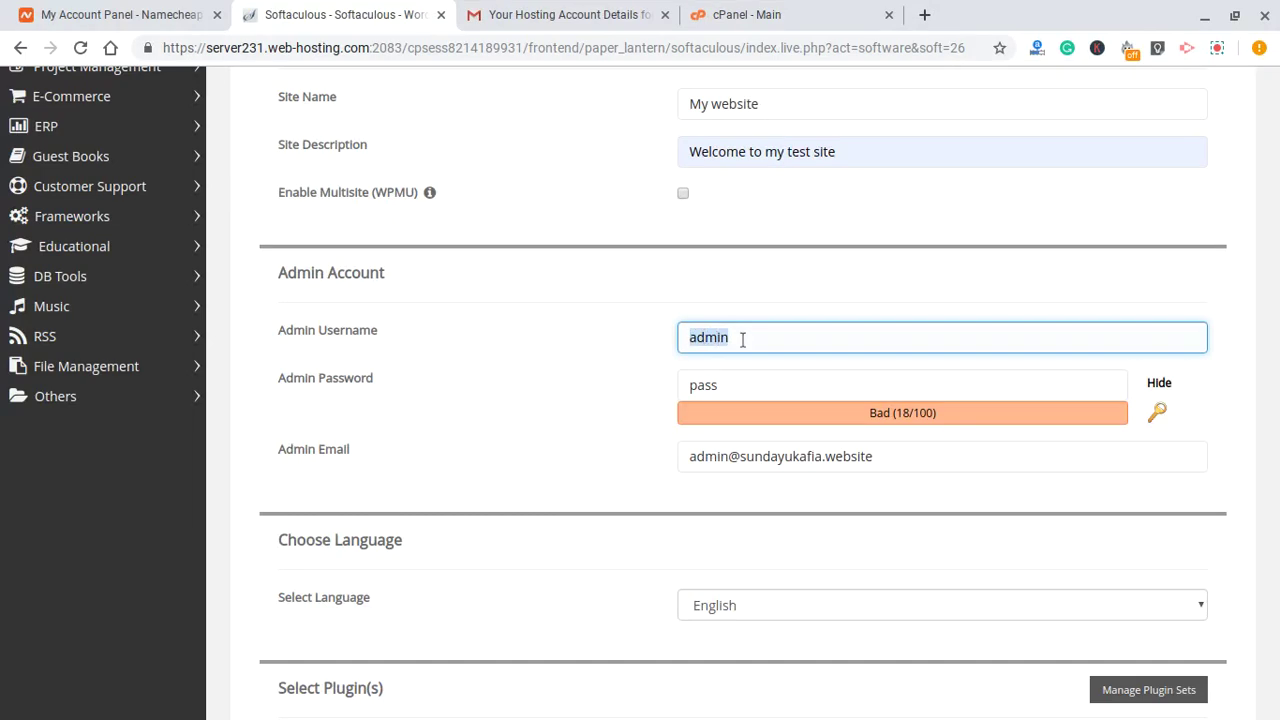
# - Enter the owner's admin username and extend the admin password
pyautogui.write('sundayukafia')
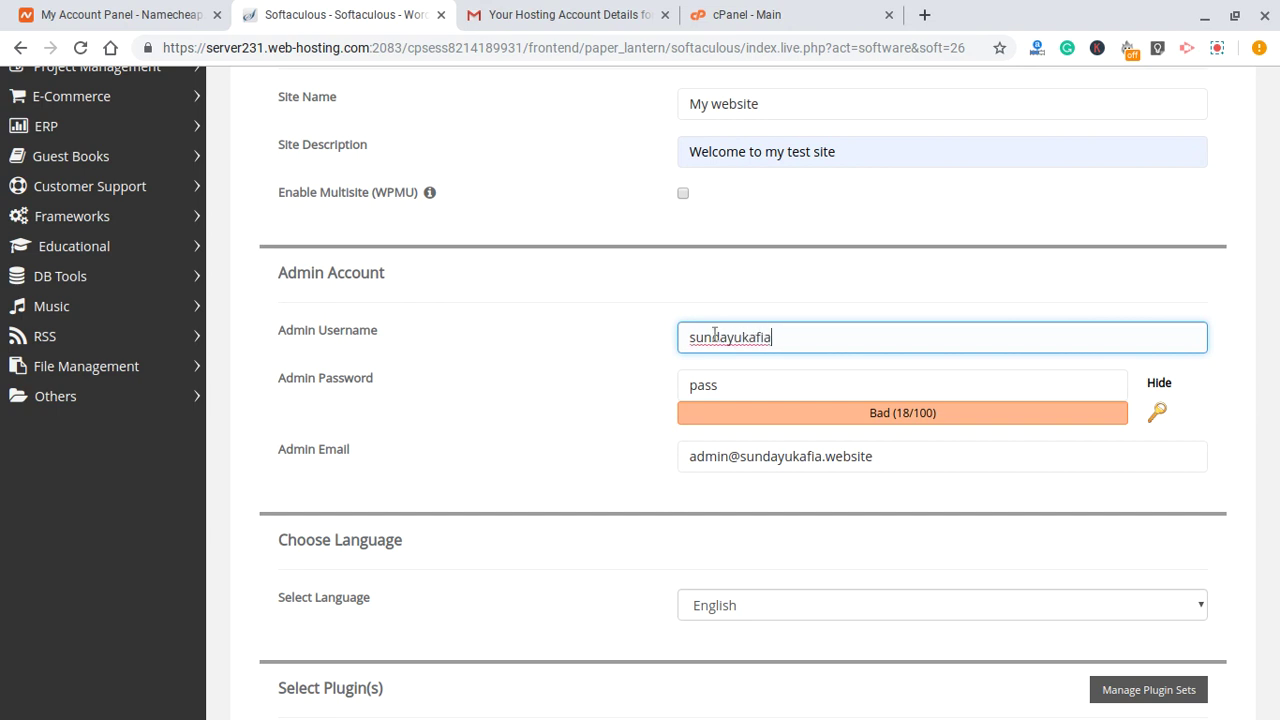
pyautogui.scroll(-1, 871, 303)
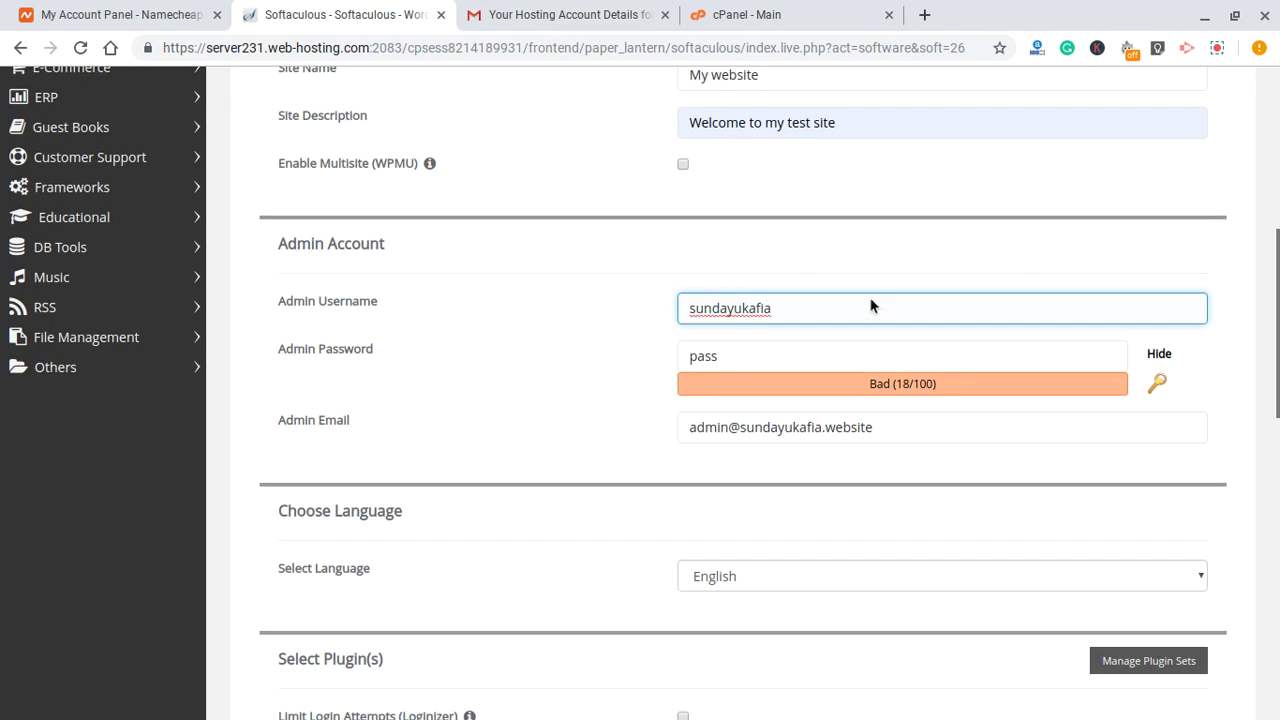
pyautogui.click(759, 354)
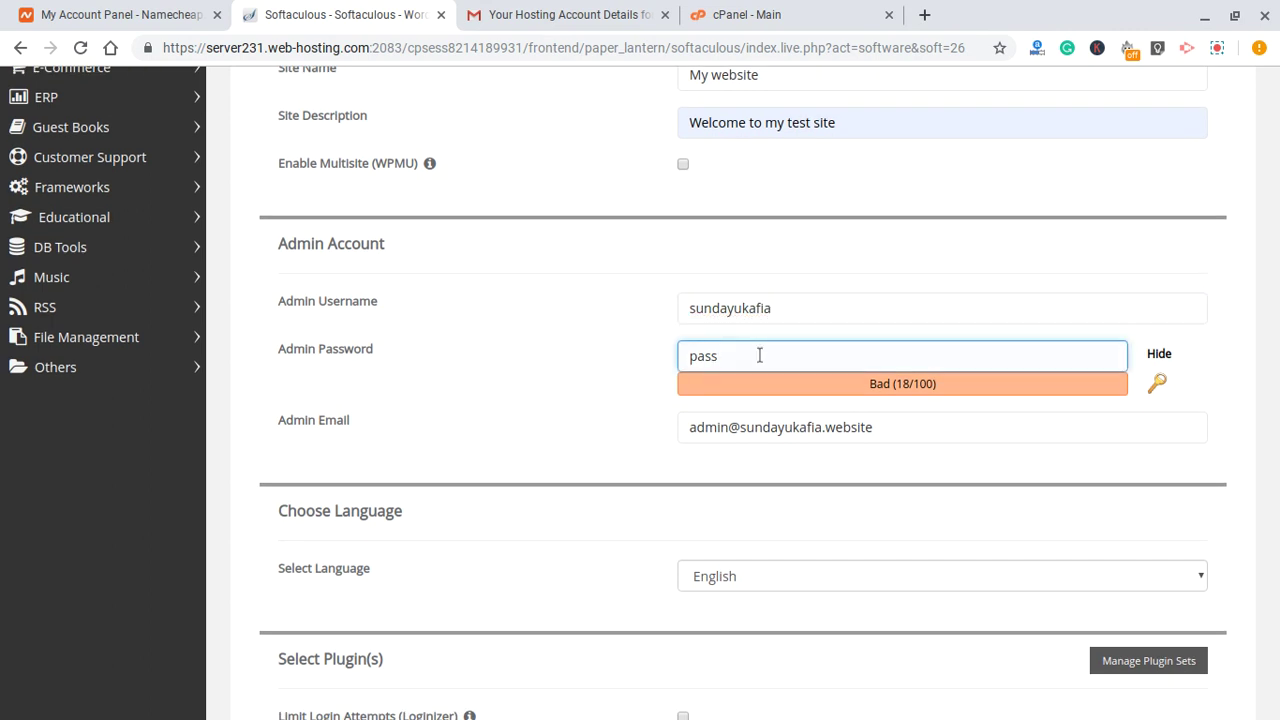
pyautogui.write('word')
pyautogui.scroll(-2, 831, 297)
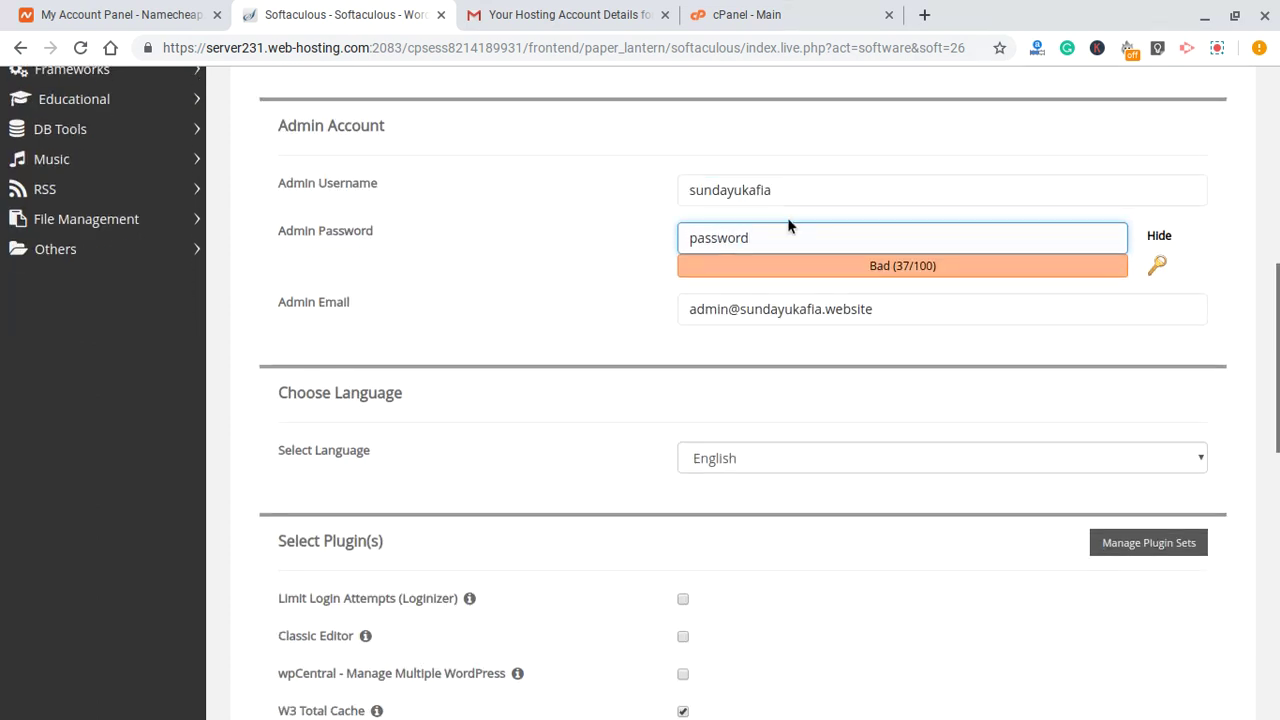
pyautogui.scroll(1, 776, 234)
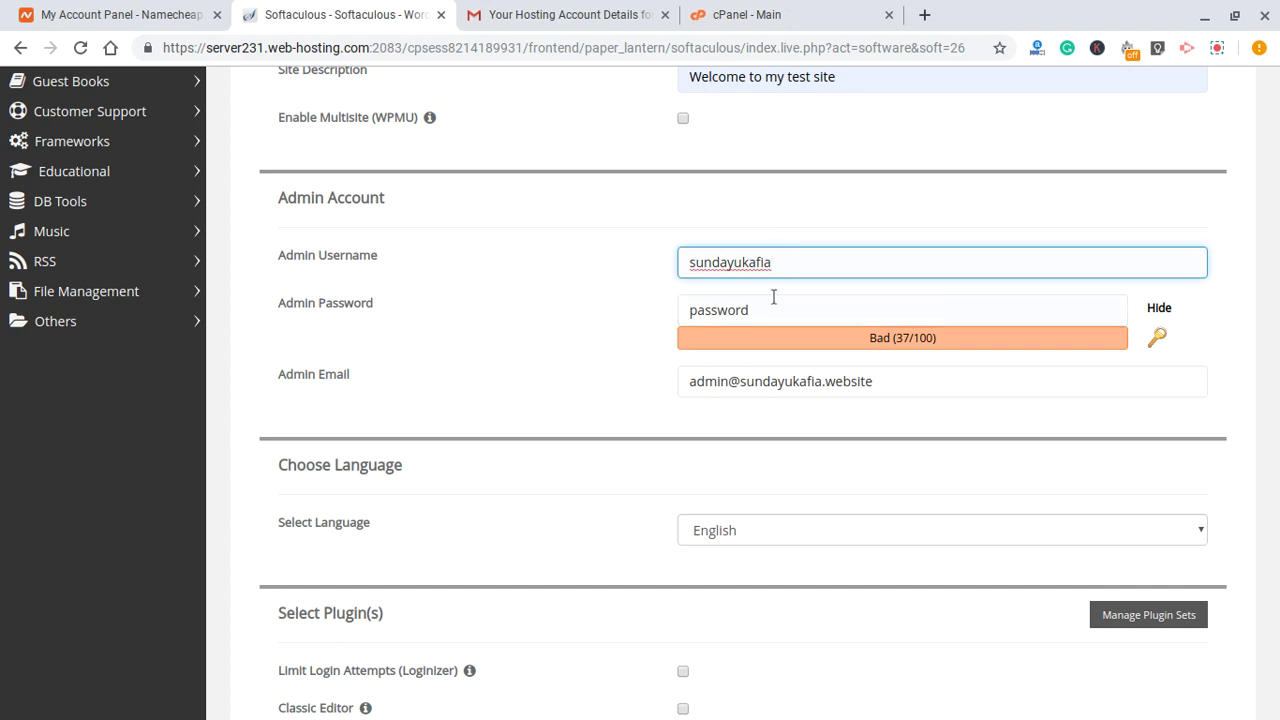
pyautogui.click(805, 260)
pyautogui.click(775, 309)
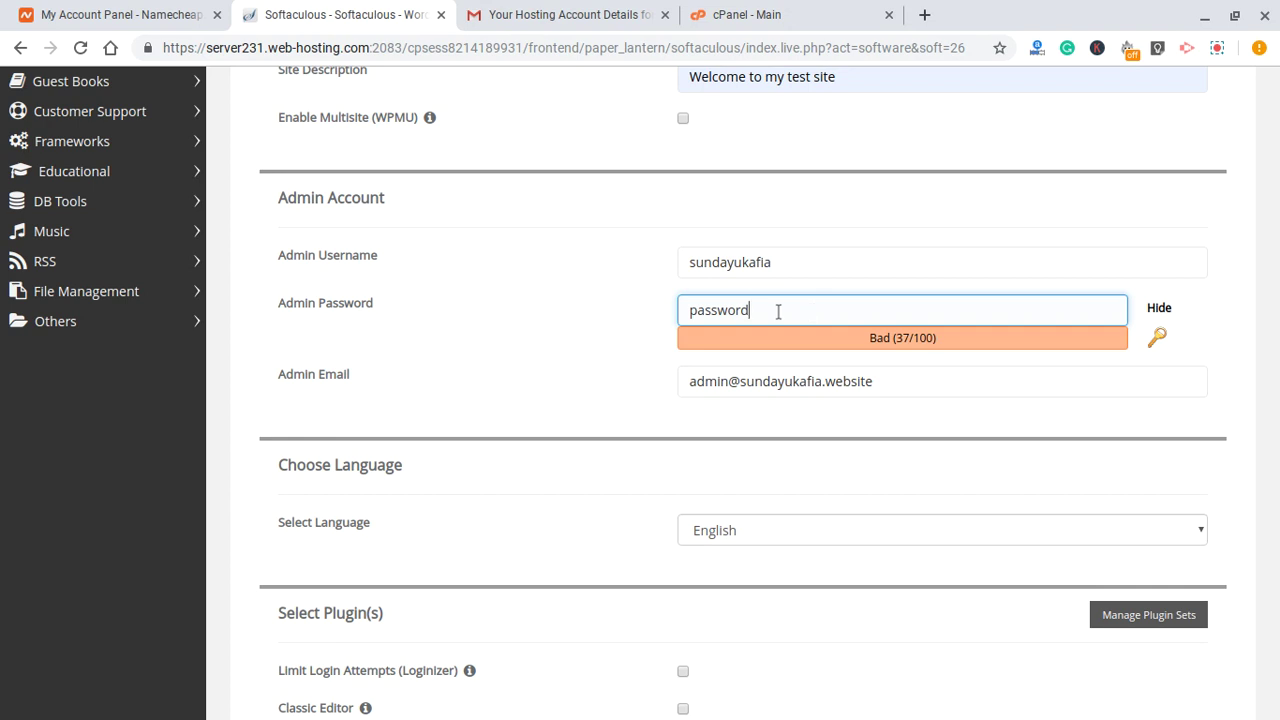
# - Replace the default admin email with the owner's Gmail address
pyautogui.scroll(-1, 888, 295)
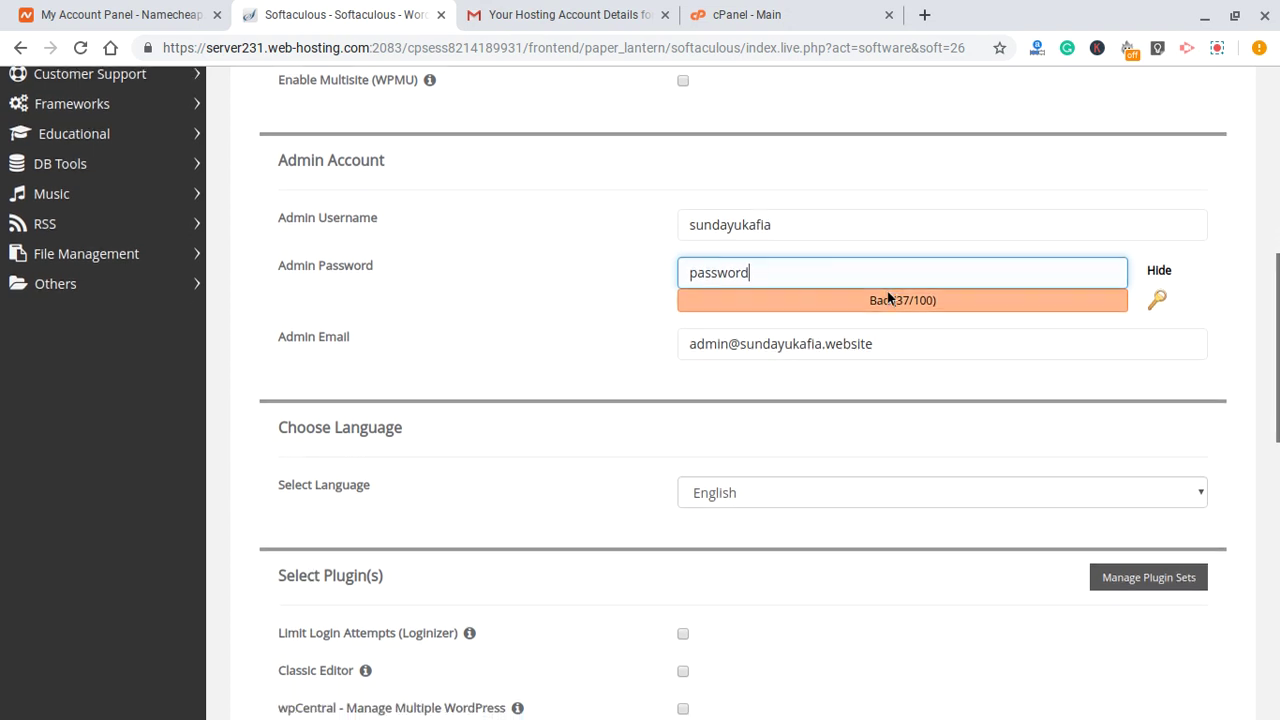
pyautogui.scroll(-1, 829, 271)
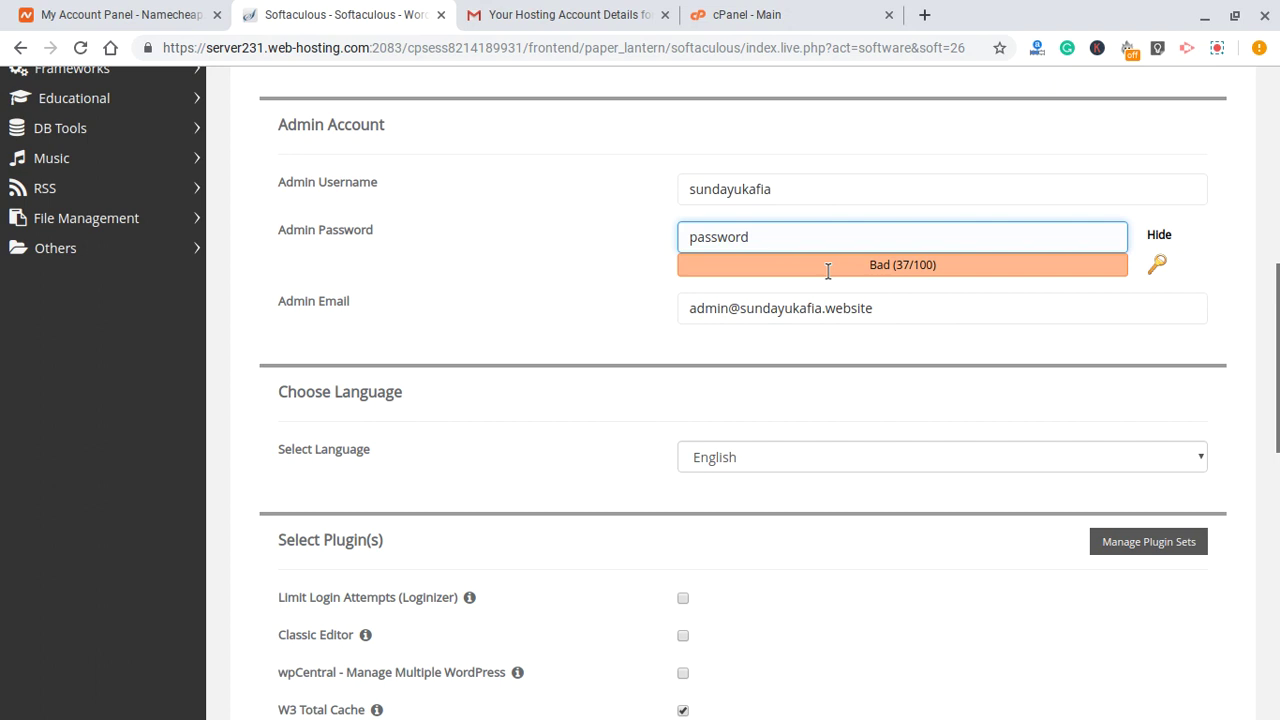
pyautogui.tripleClick(704, 312)
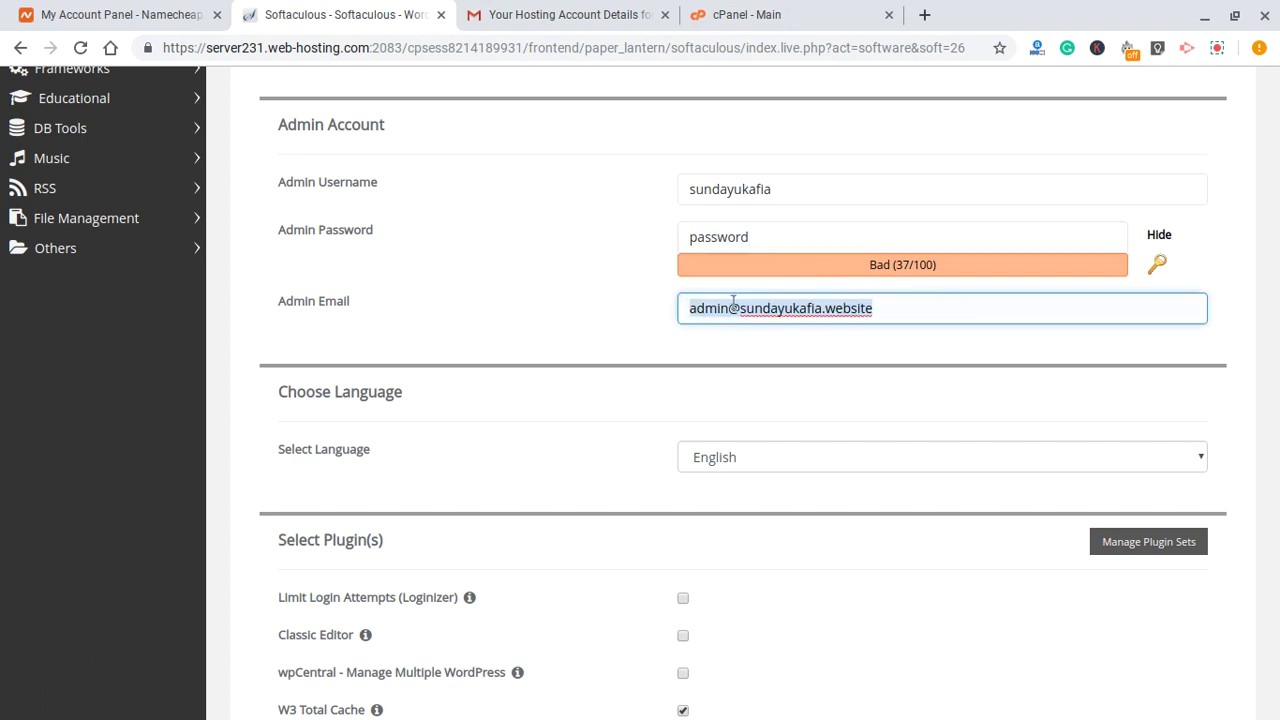
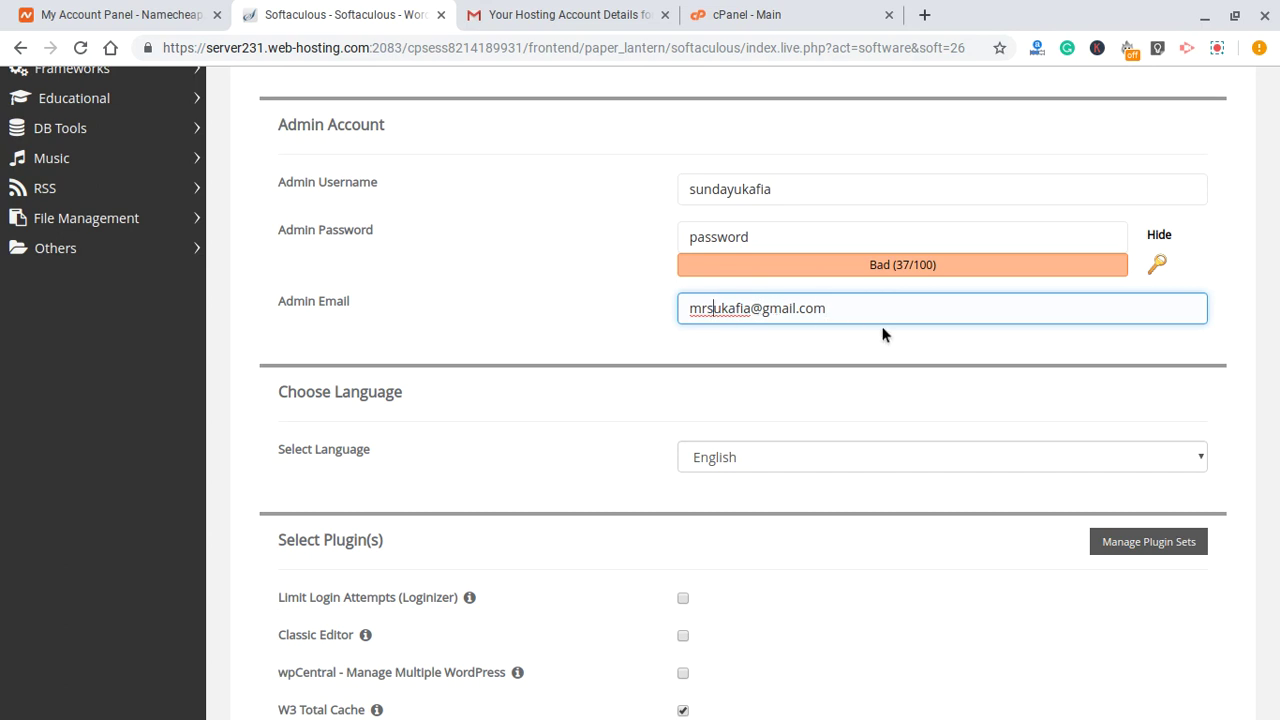
pyautogui.doubleClick(830, 309)
pyautogui.click(832, 310)
# - Enter the owner's Gmail address in the 'Email installation details to' box below the theme cards
pyautogui.scroll(-1, 630, 305)
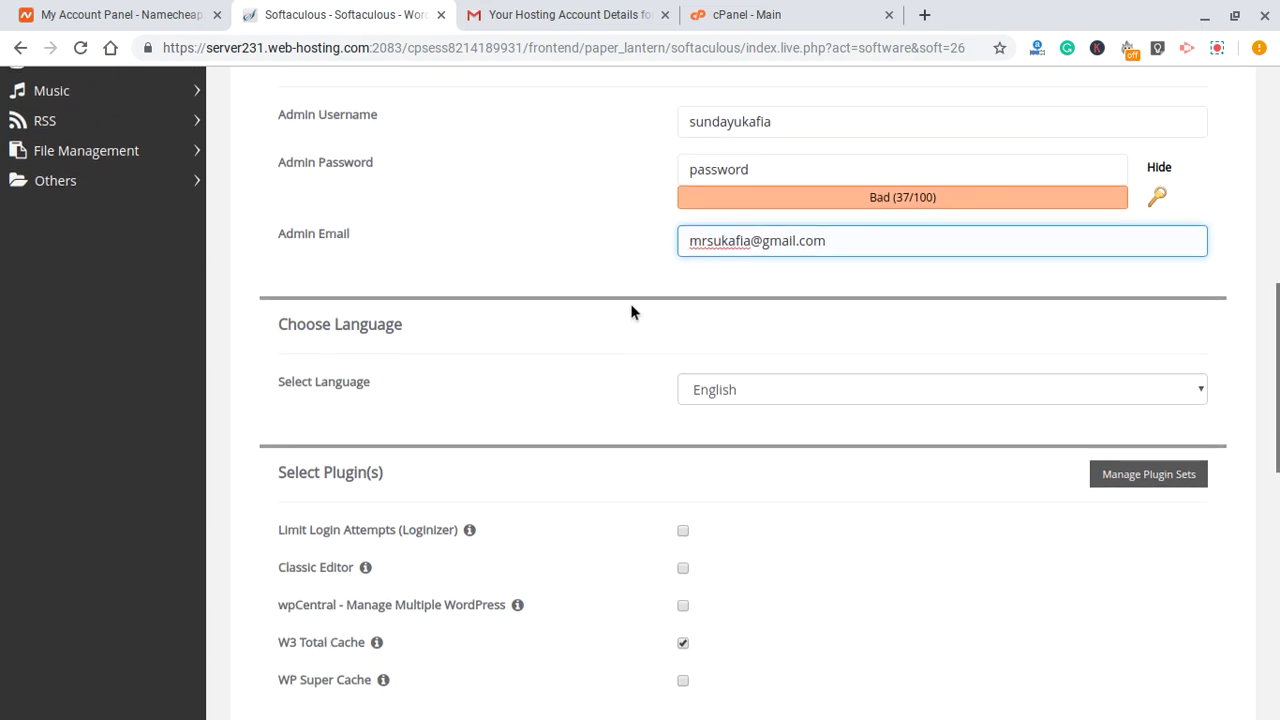
pyautogui.scroll(-2, 674, 250)
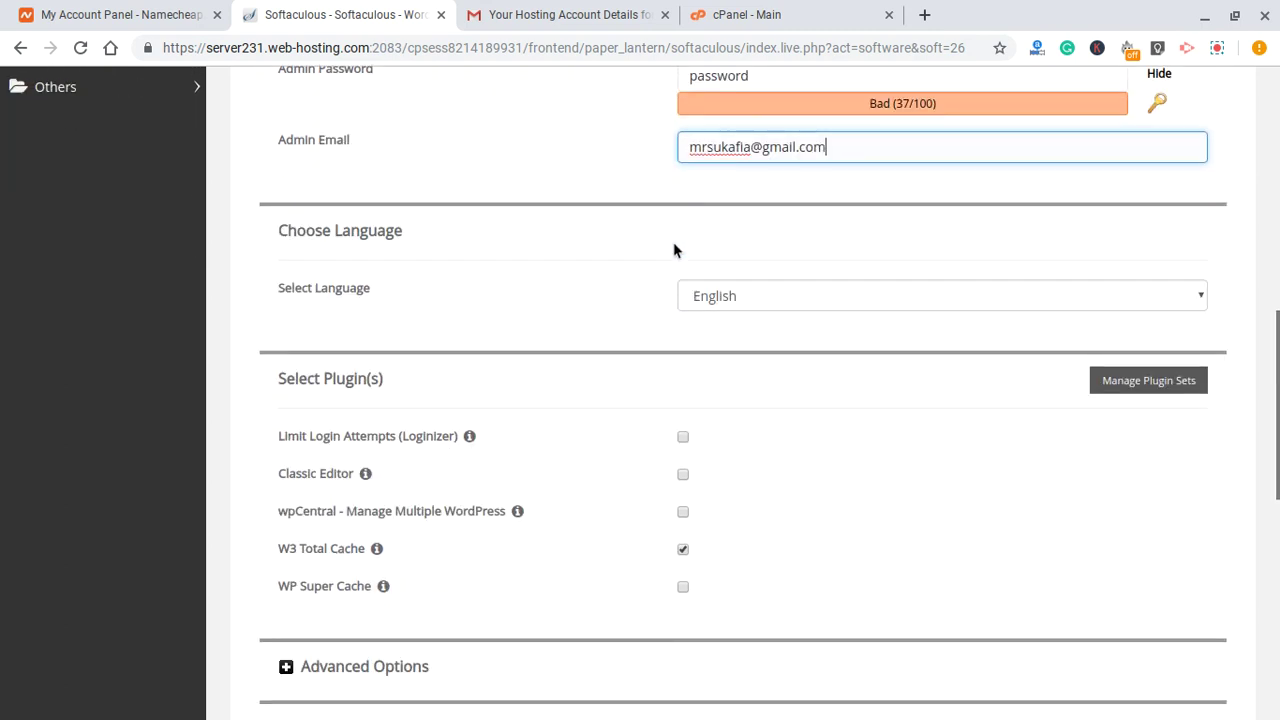
pyautogui.scroll(-1, 660, 248)
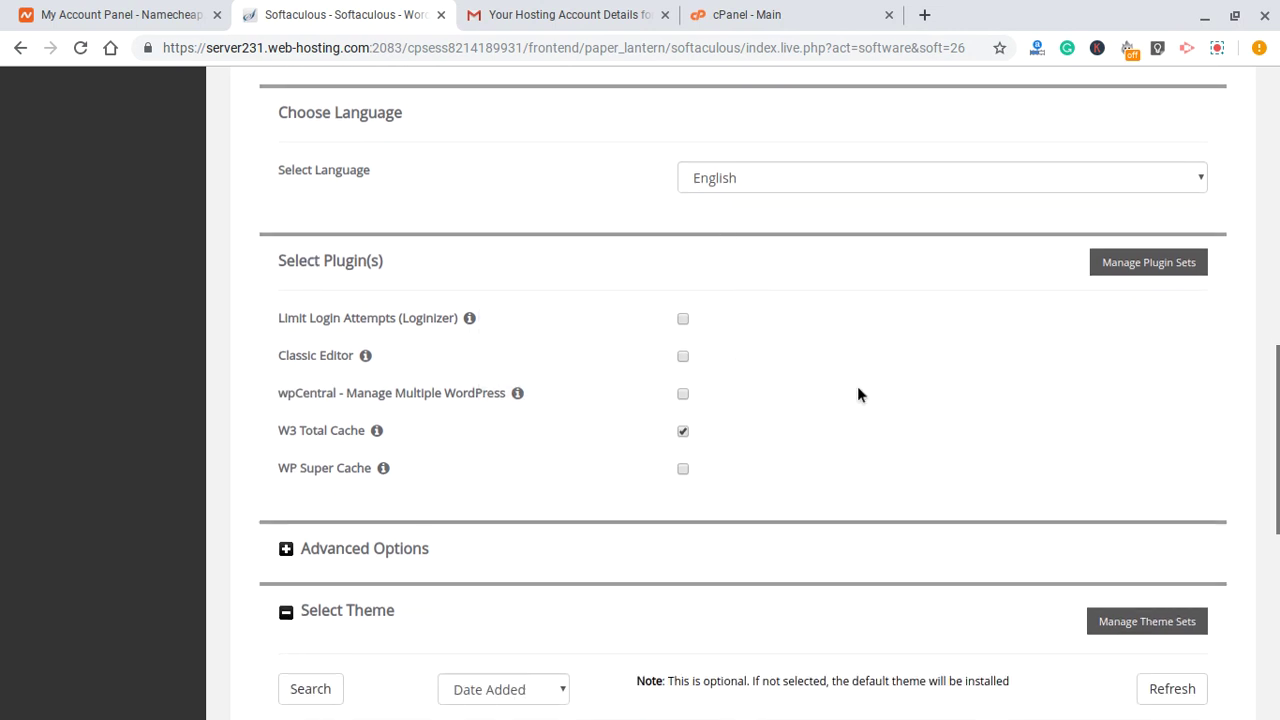
pyautogui.scroll(-3, 815, 298)
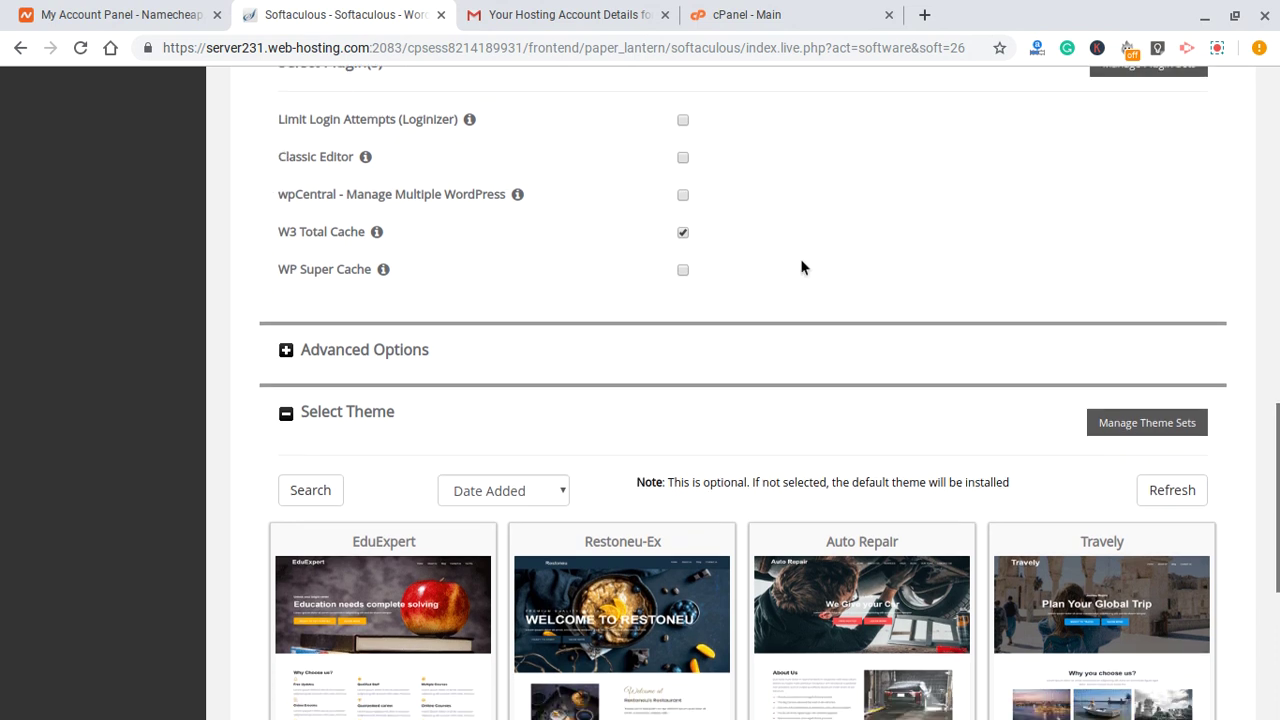
pyautogui.scroll(-5, 800, 267)
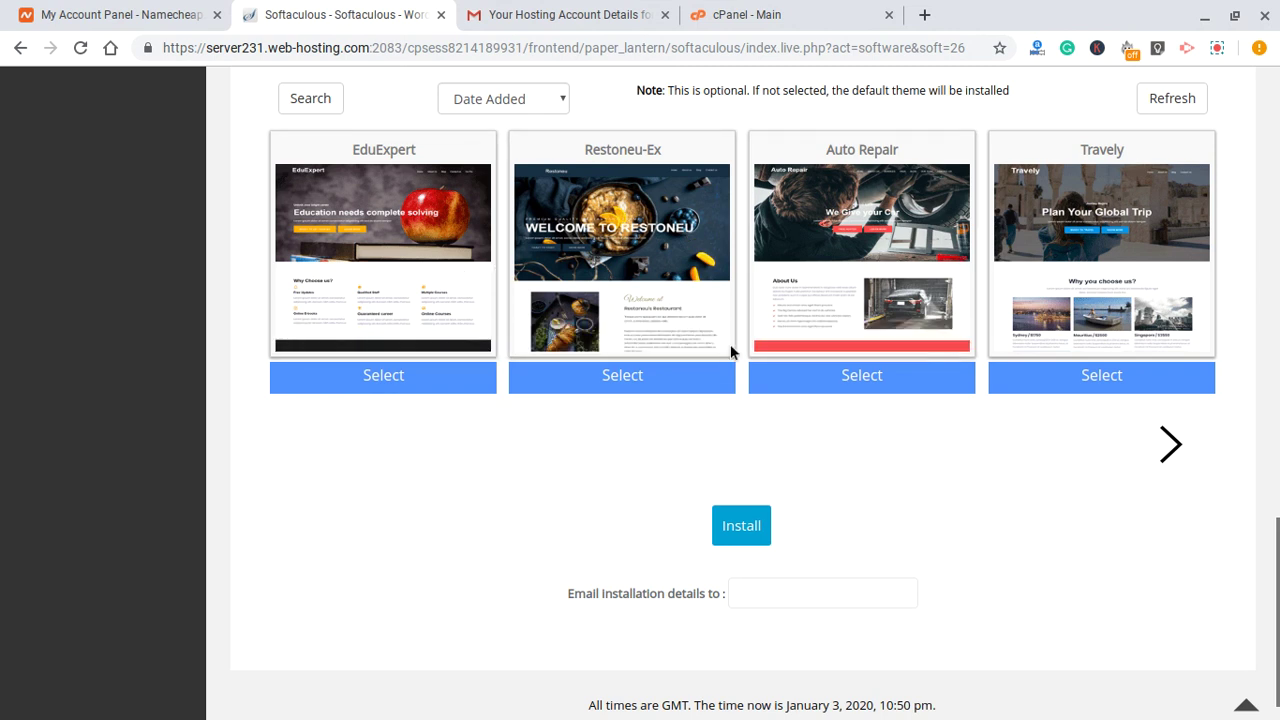
pyautogui.scroll(-1, 682, 429)
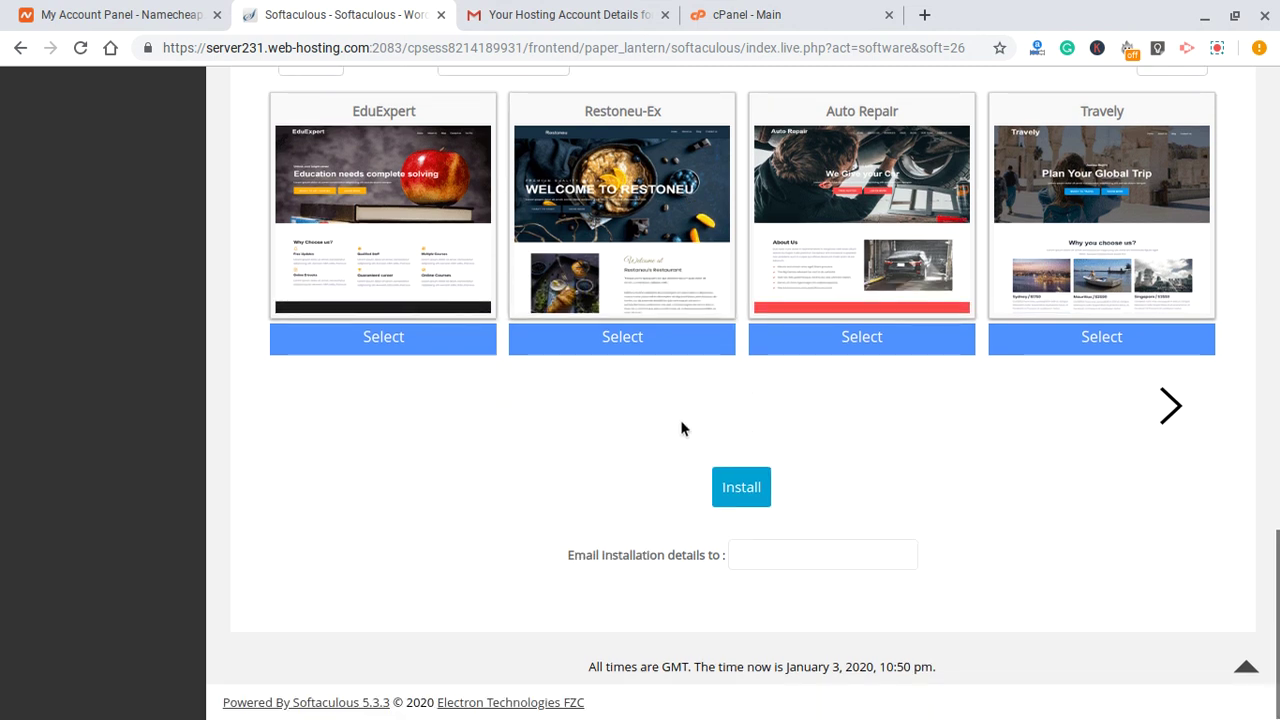
pyautogui.scroll(1, 682, 429)
pyautogui.scroll(-1, 682, 429)
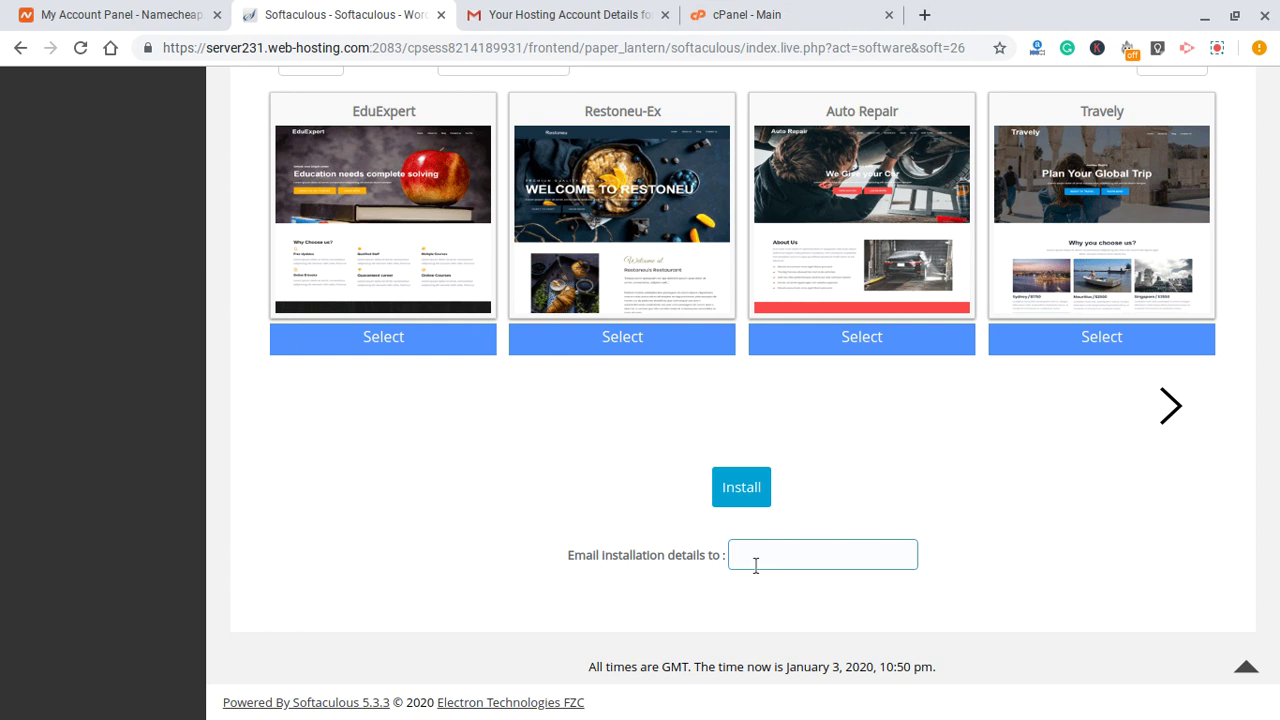
# - Inspect the generated Admin Password value in the admin account section
pyautogui.scroll(15, 821, 503)
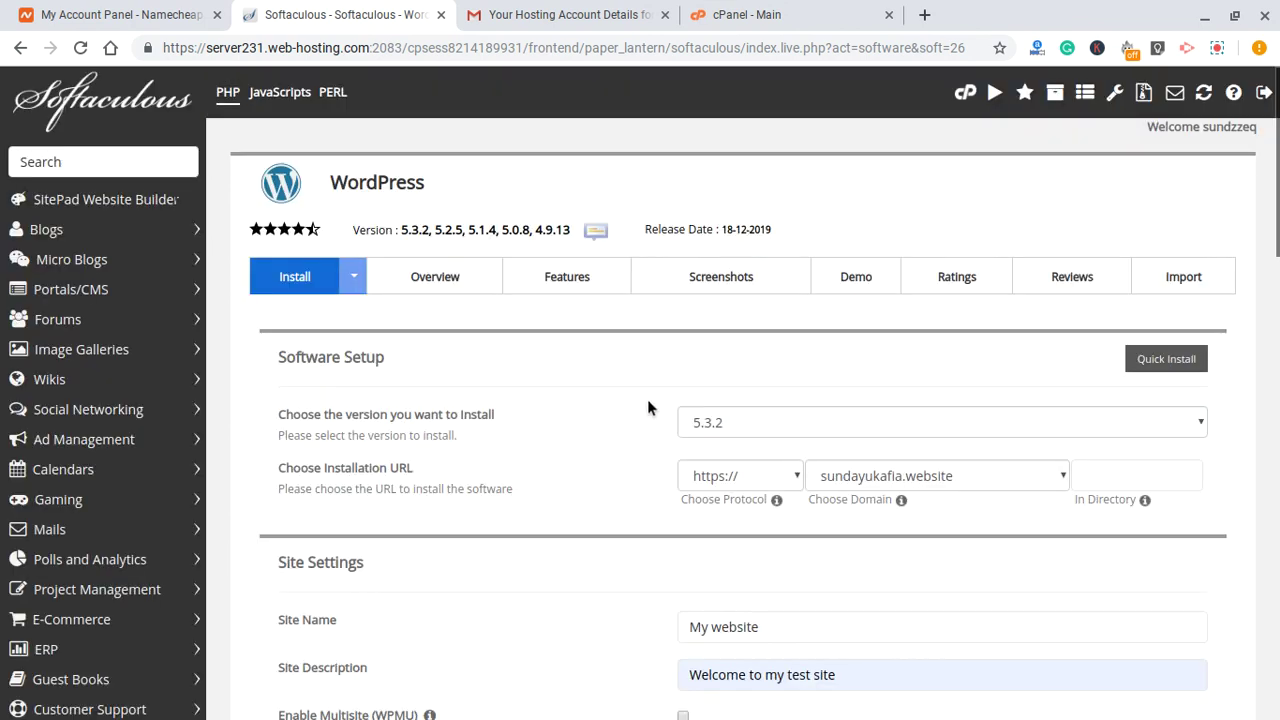
pyautogui.scroll(-4, 685, 392)
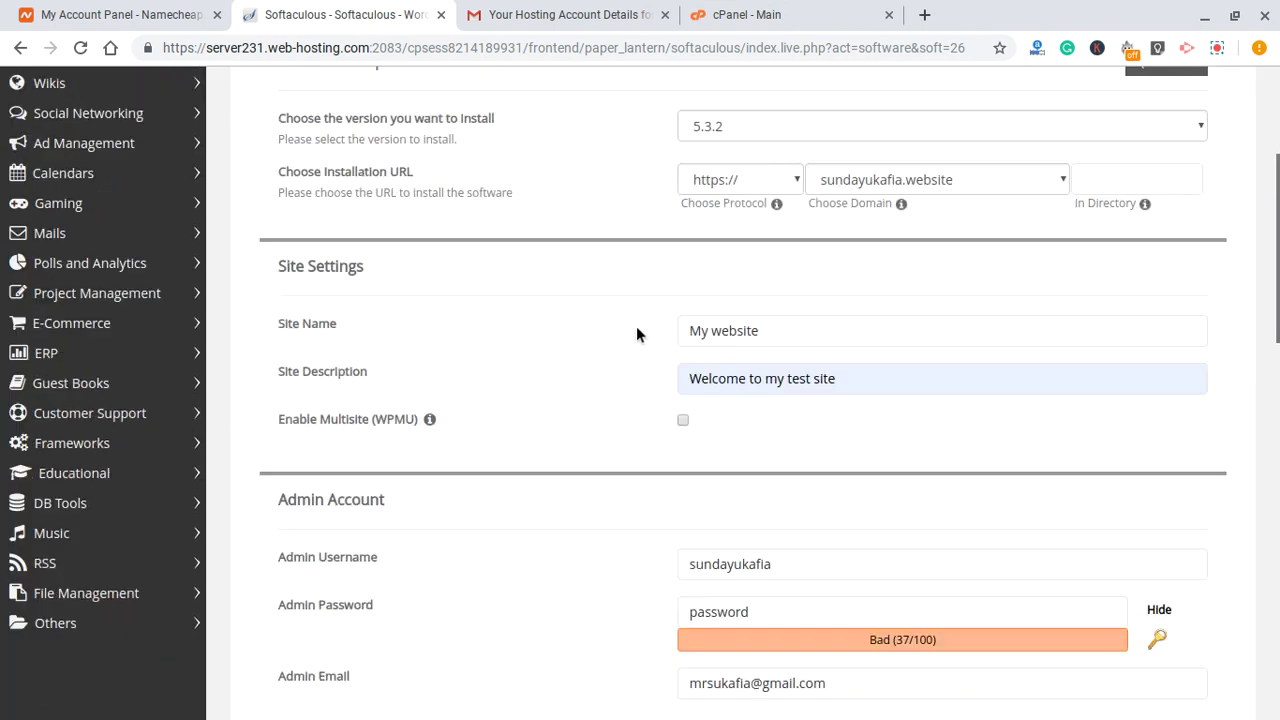
pyautogui.scroll(-5, 636, 333)
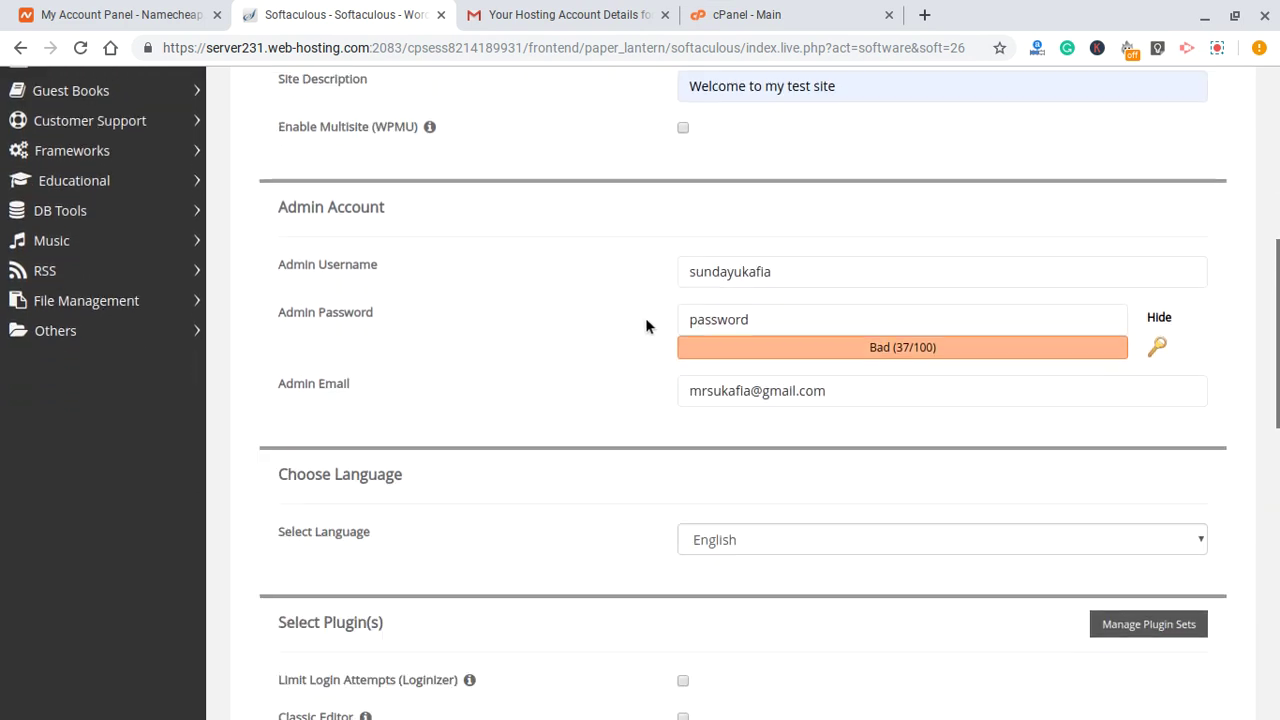
pyautogui.scroll(-1, 645, 320)
pyautogui.click(645, 265)
pyautogui.click(645, 262)
pyautogui.click(754, 254)
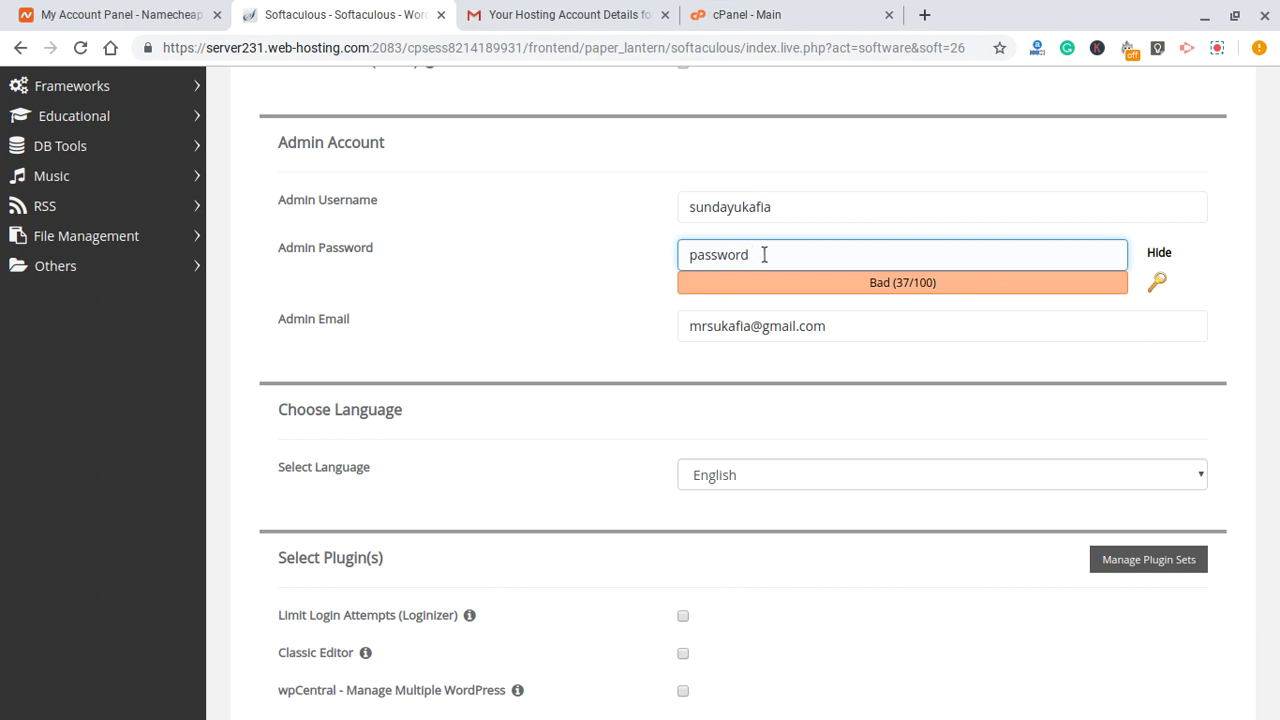
pyautogui.doubleClick(763, 254)
pyautogui.click(775, 255)
# - Start the WordPress installation with the Install button at the bottom of the form
pyautogui.scroll(-4, 638, 248)
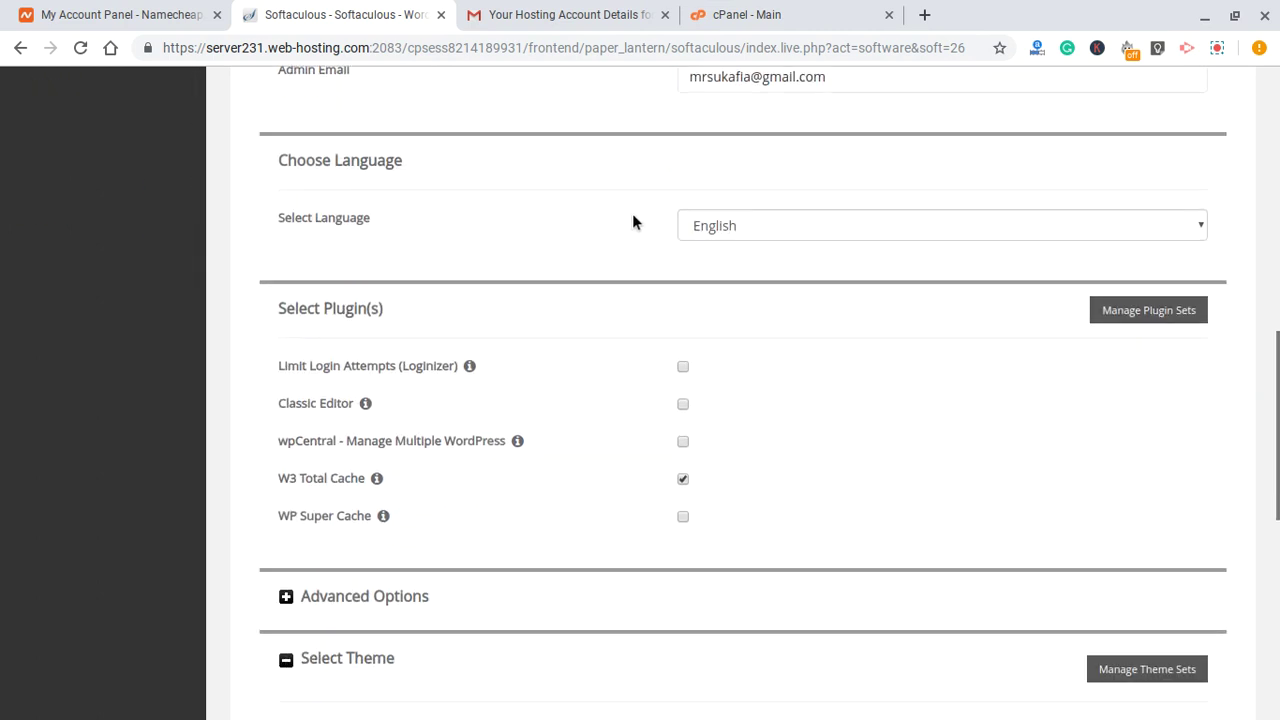
pyautogui.scroll(-3, 633, 214)
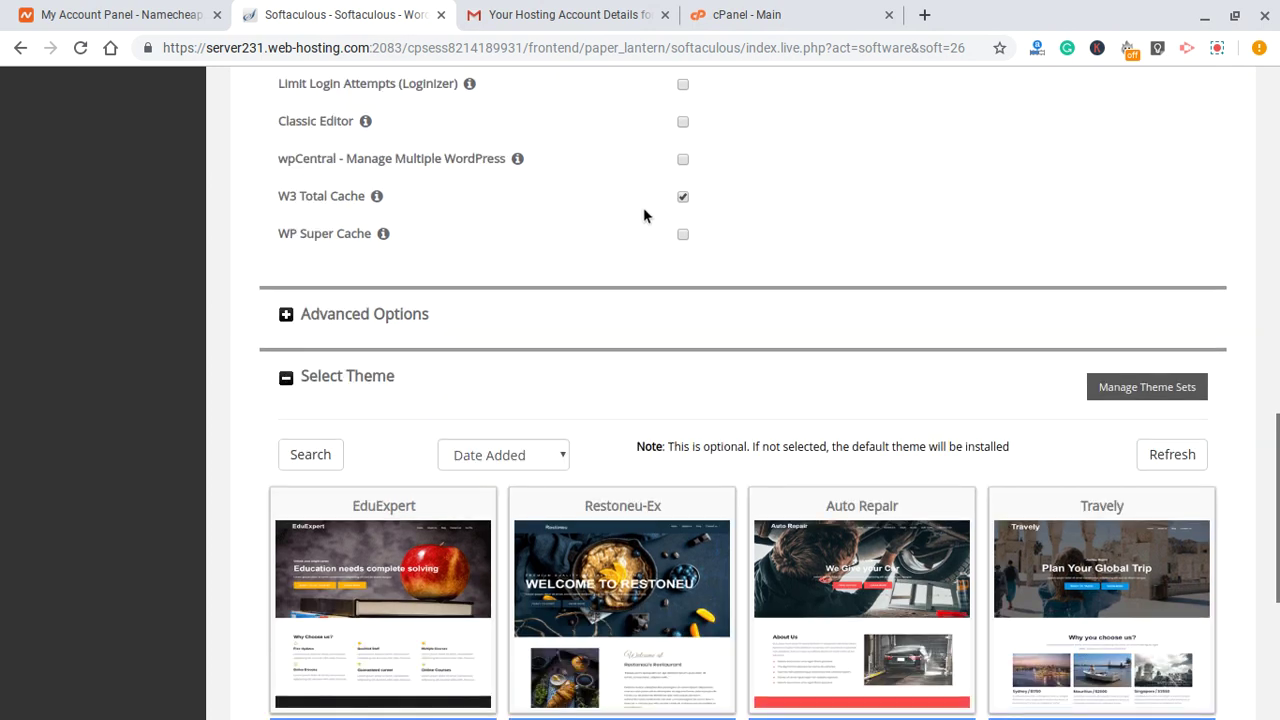
pyautogui.scroll(-3, 643, 213)
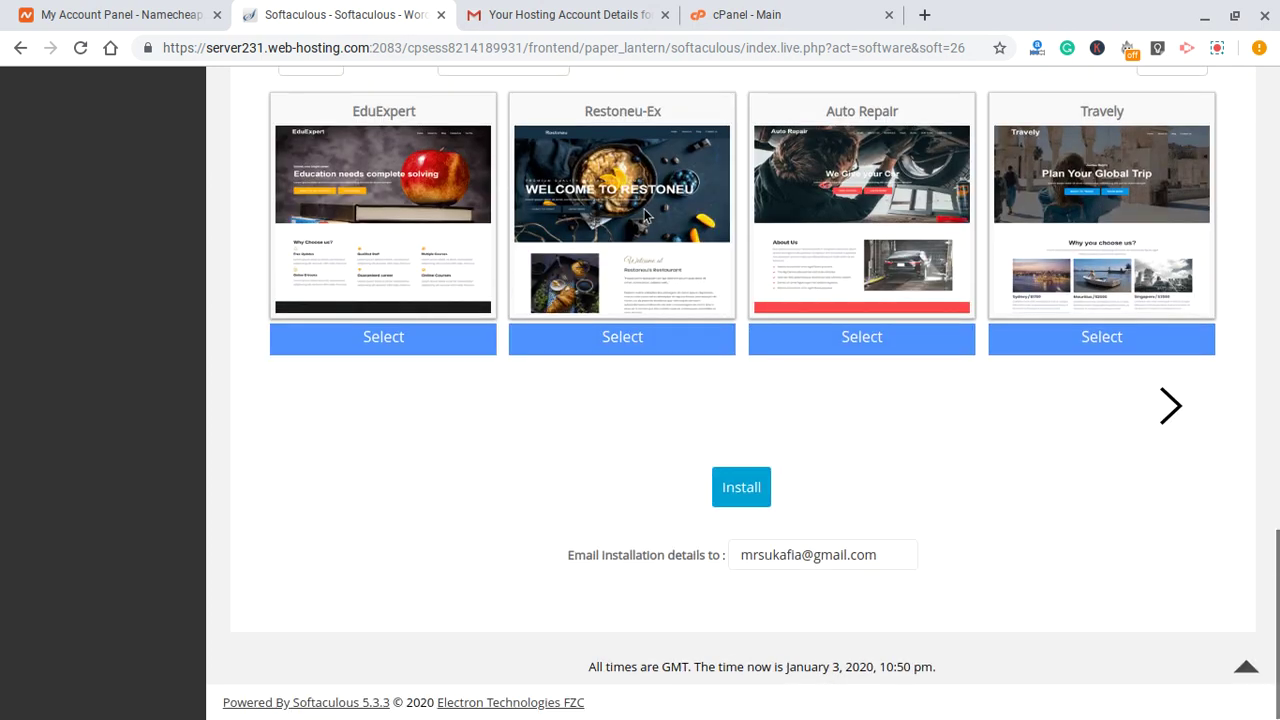
pyautogui.click(741, 489)
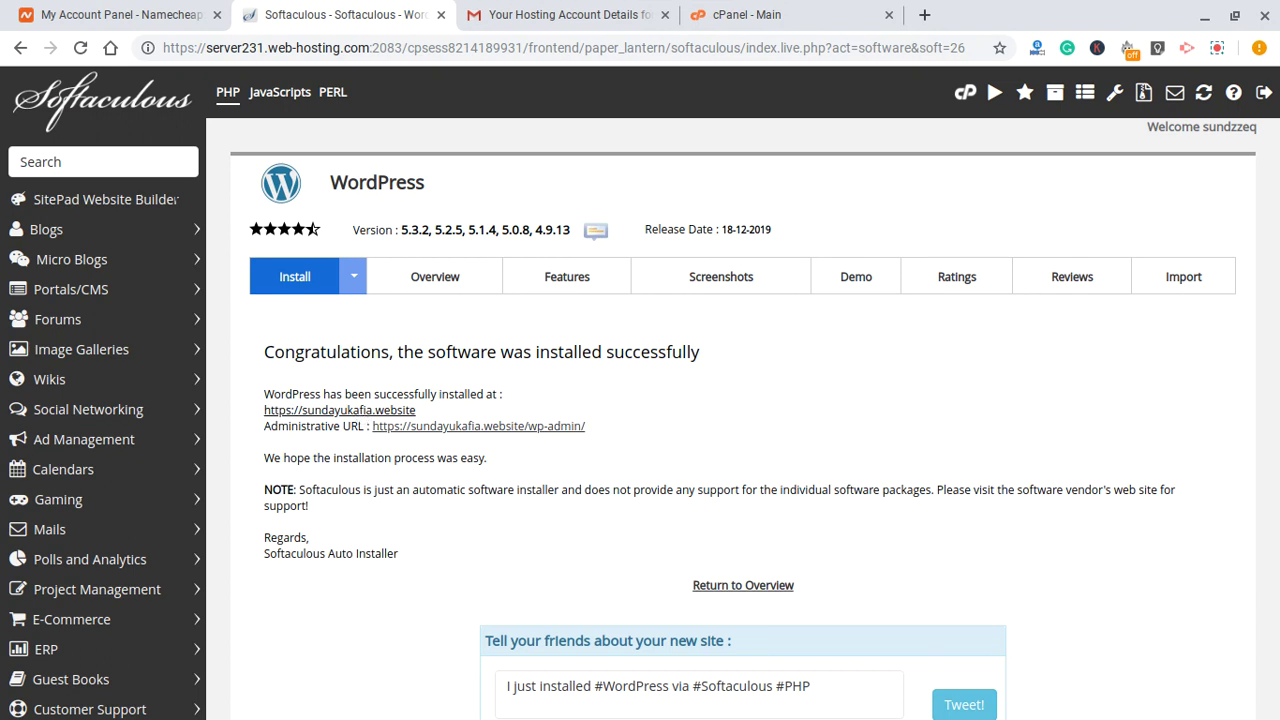
pyautogui.scroll(-1, 358, 379)
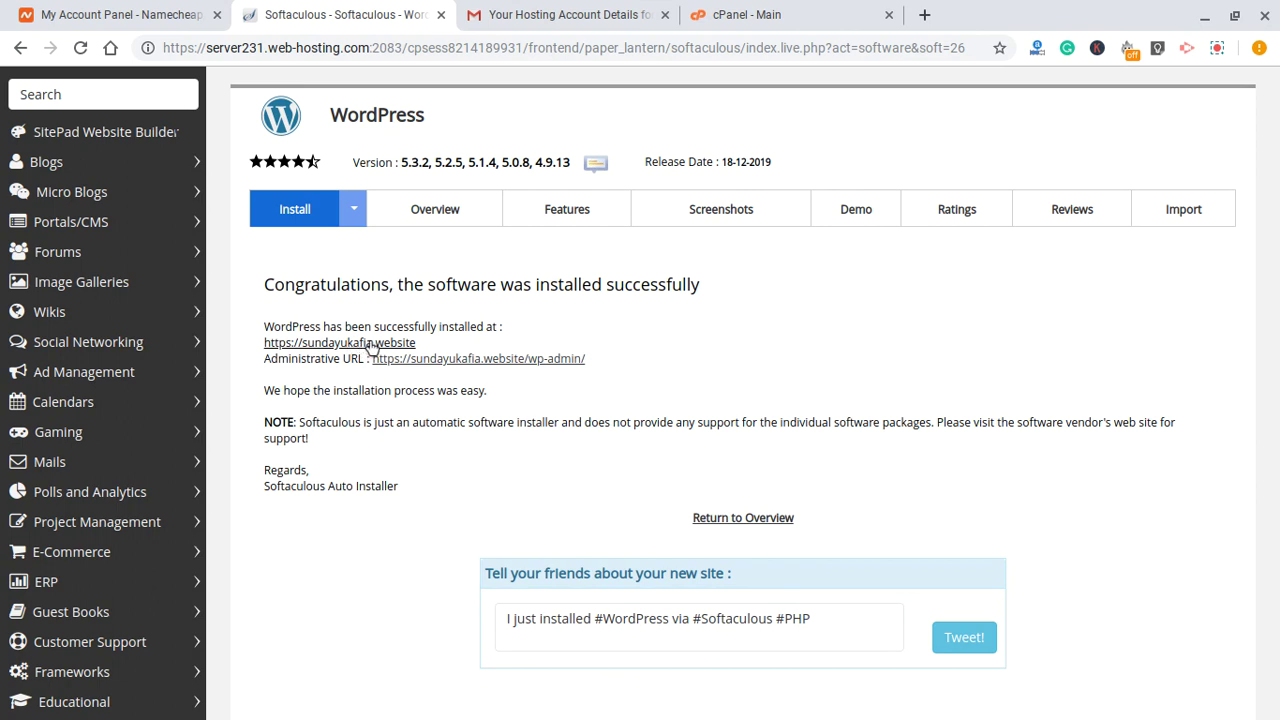
pyautogui.click(370, 344)
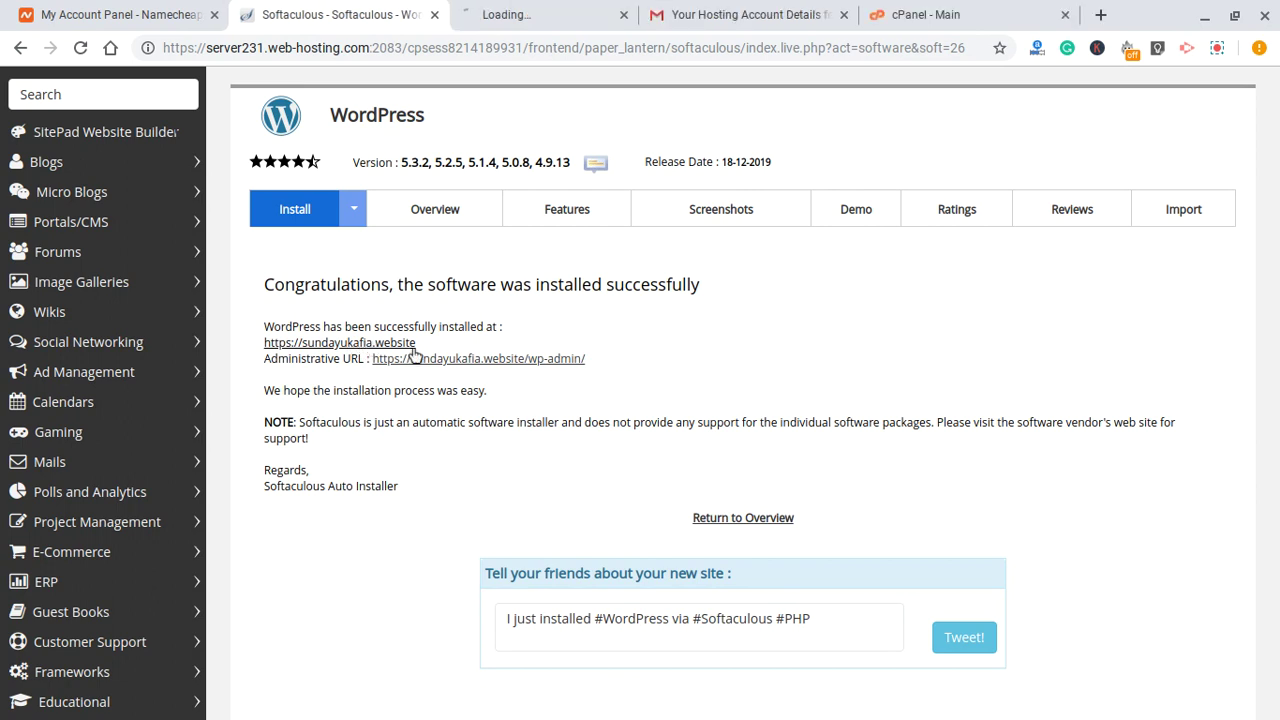
# - Browse the new site's Hello world page in its tab, then return to the top
pyautogui.click(503, 5)
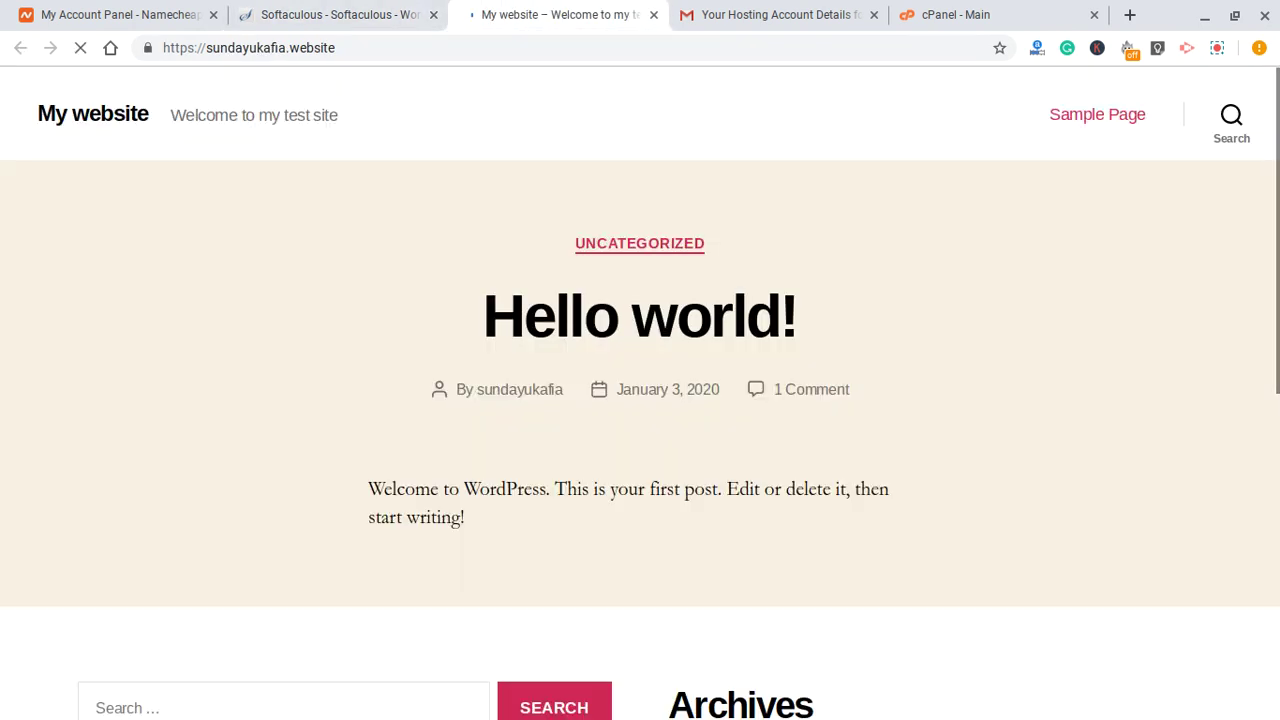
pyautogui.scroll(-1, 500, 197)
pyautogui.scroll(-6, 500, 197)
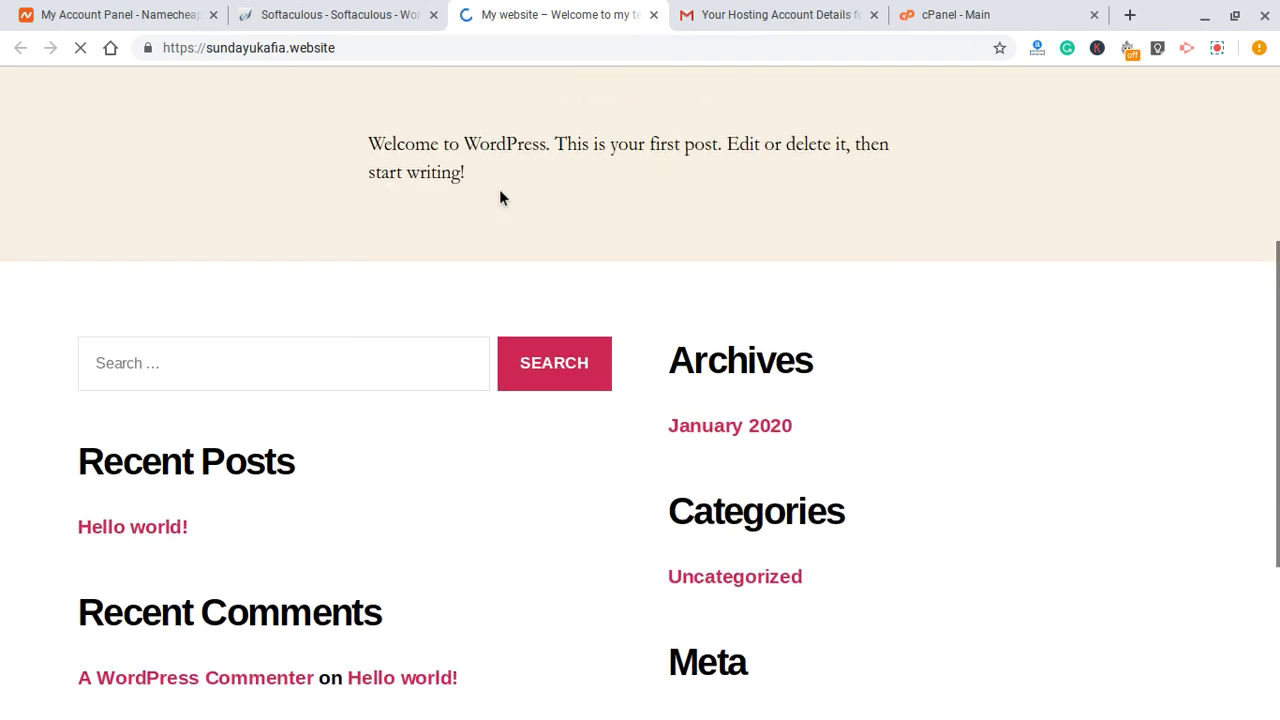
pyautogui.press('Home')
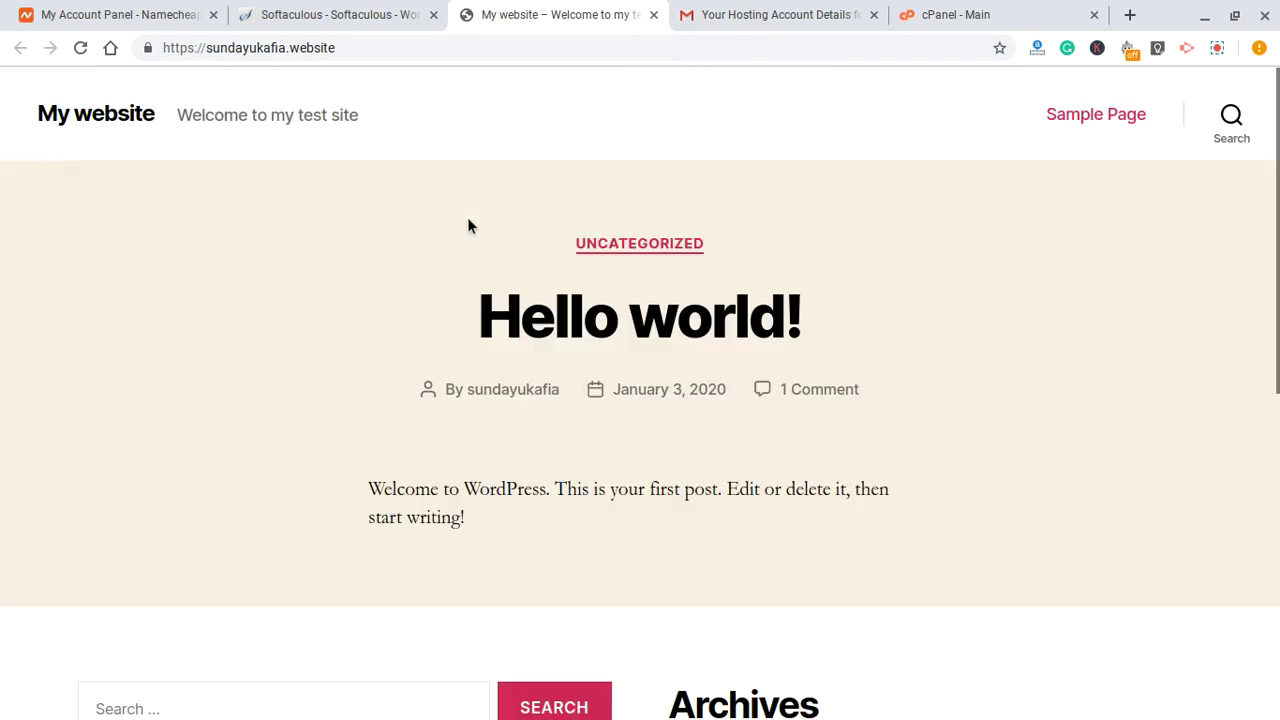
# - Change the site address to sundayukafia.website/wp-admin to reach the WordPress login page
pyautogui.click(406, 46)
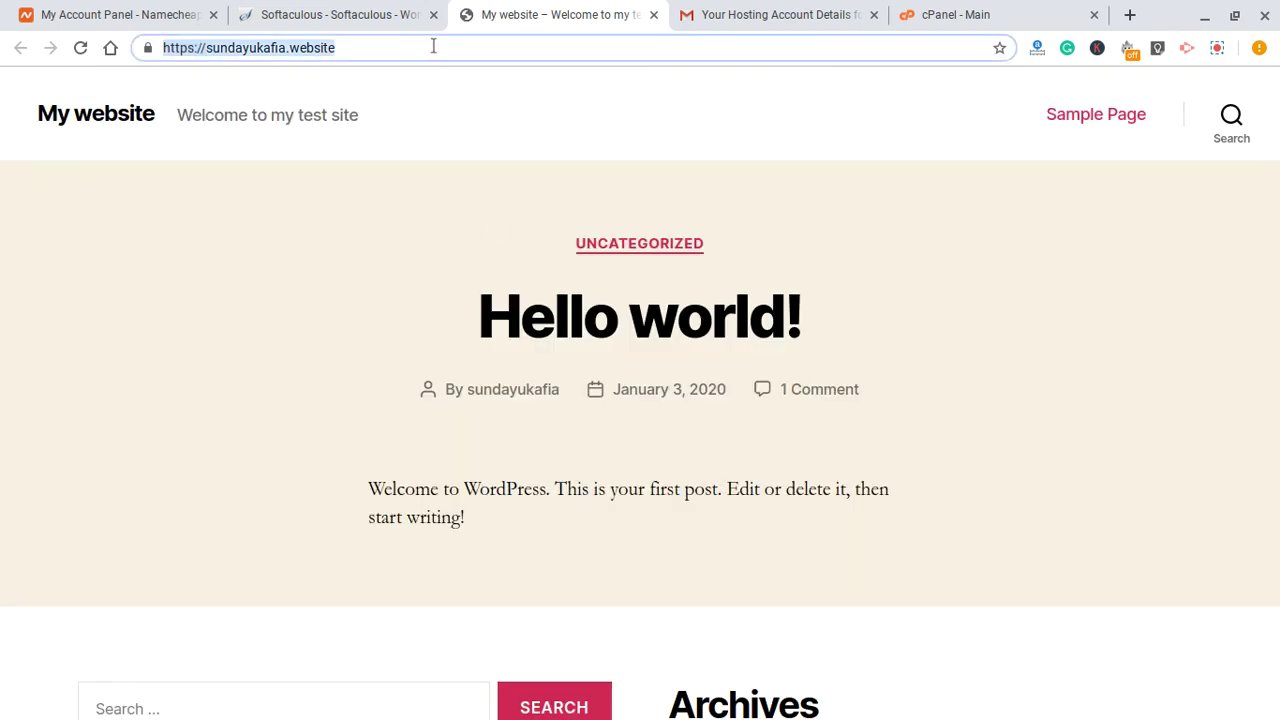
pyautogui.click(375, 47)
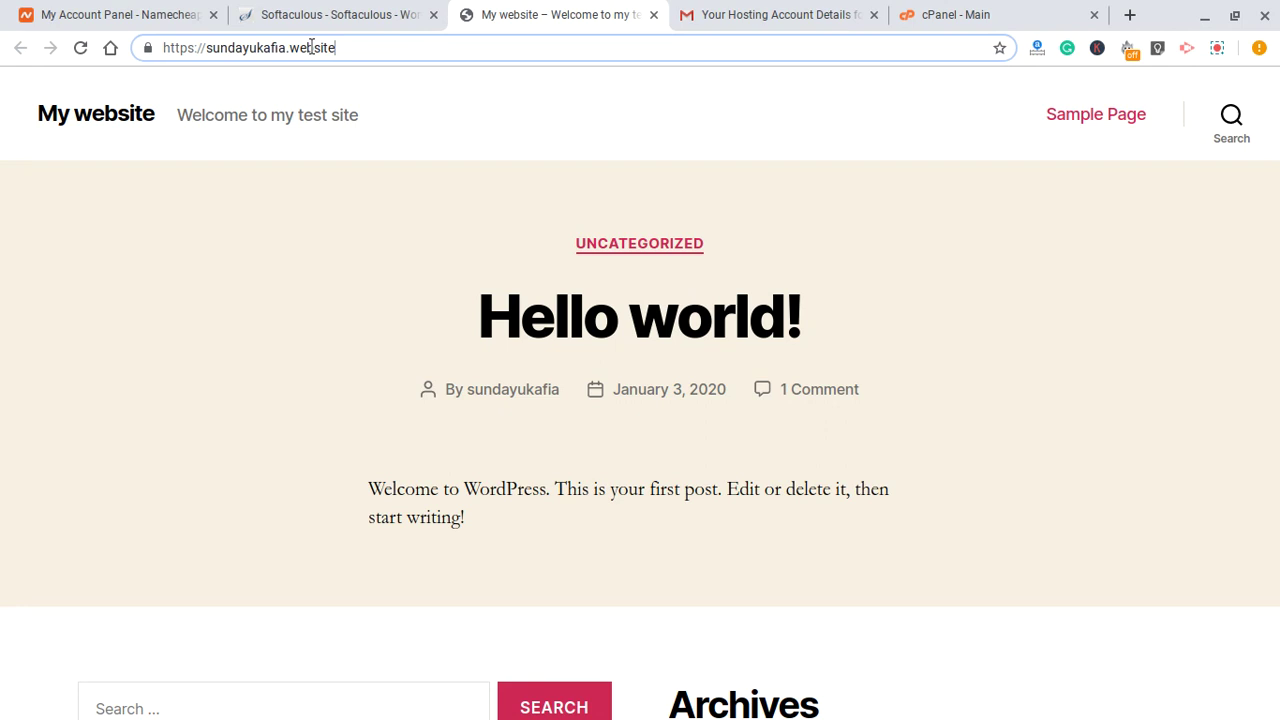
pyautogui.press('Return')
pyautogui.write('wp-admin')
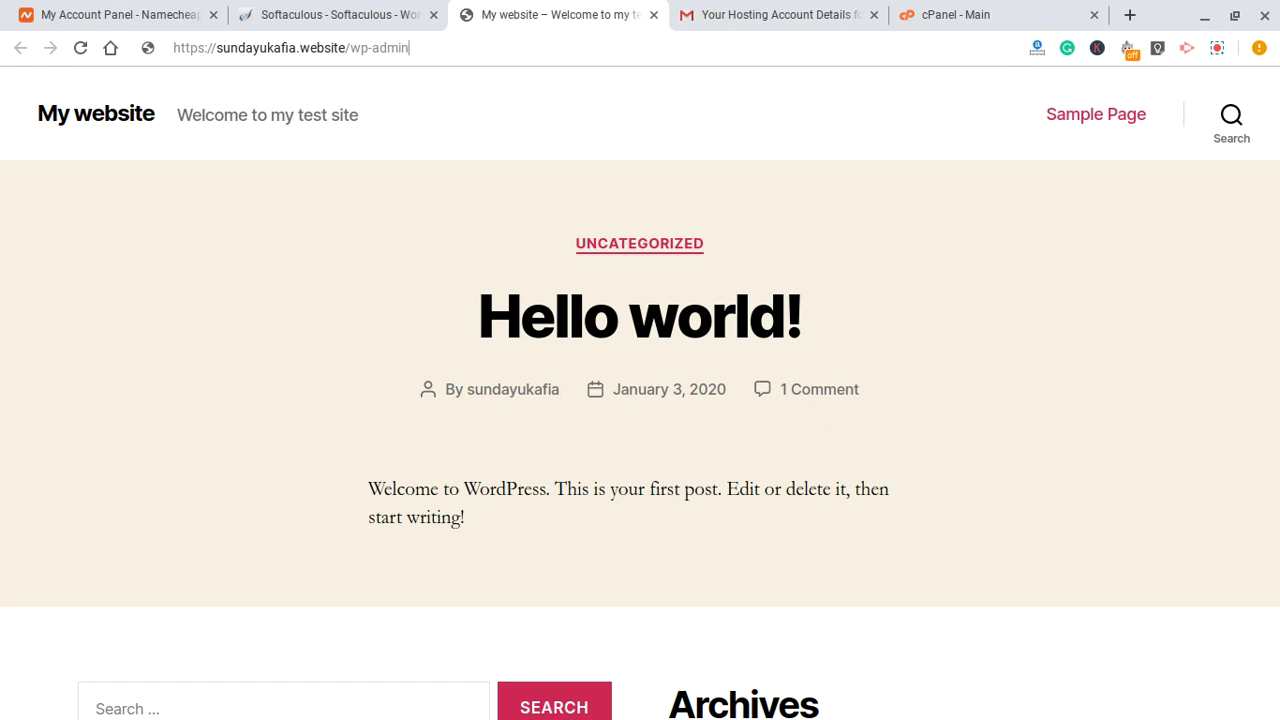
pyautogui.keyDown('shift'); pyautogui.click(352, 50); pyautogui.keyUp('shift')
# - Load the site's /login page by correcting the path after the domain
pyautogui.write('login')
pyautogui.press('BackSpace')
pyautogui.press('BackSpace')
pyautogui.press('BackSpace')
pyautogui.press('BackSpace')
pyautogui.write('wp-adm')
pyautogui.press('BackSpace')
pyautogui.press('BackSpace')
pyautogui.press('BackSpace')
pyautogui.press('BackSpace')
pyautogui.press('BackSpace')
pyautogui.press('BackSpace')
pyautogui.write('login')
pyautogui.press('Return')
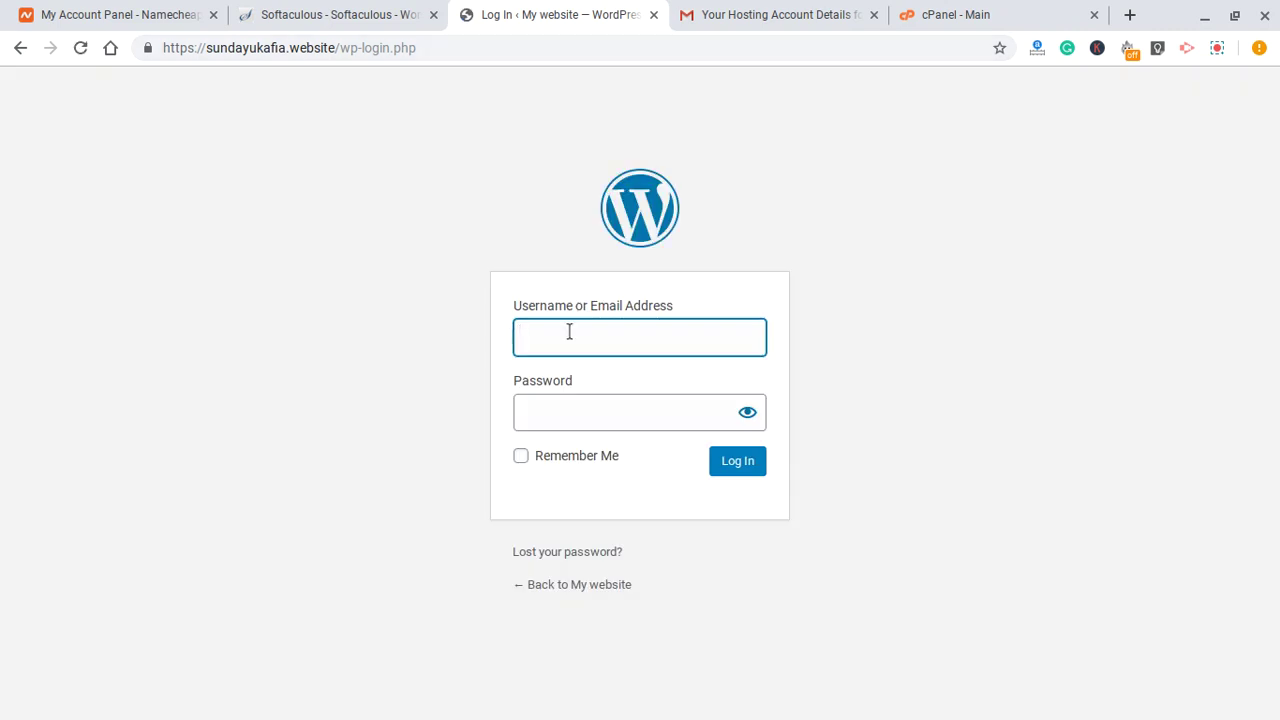
# - Sign in with the admin username and password
pyautogui.write('sundayukafia')
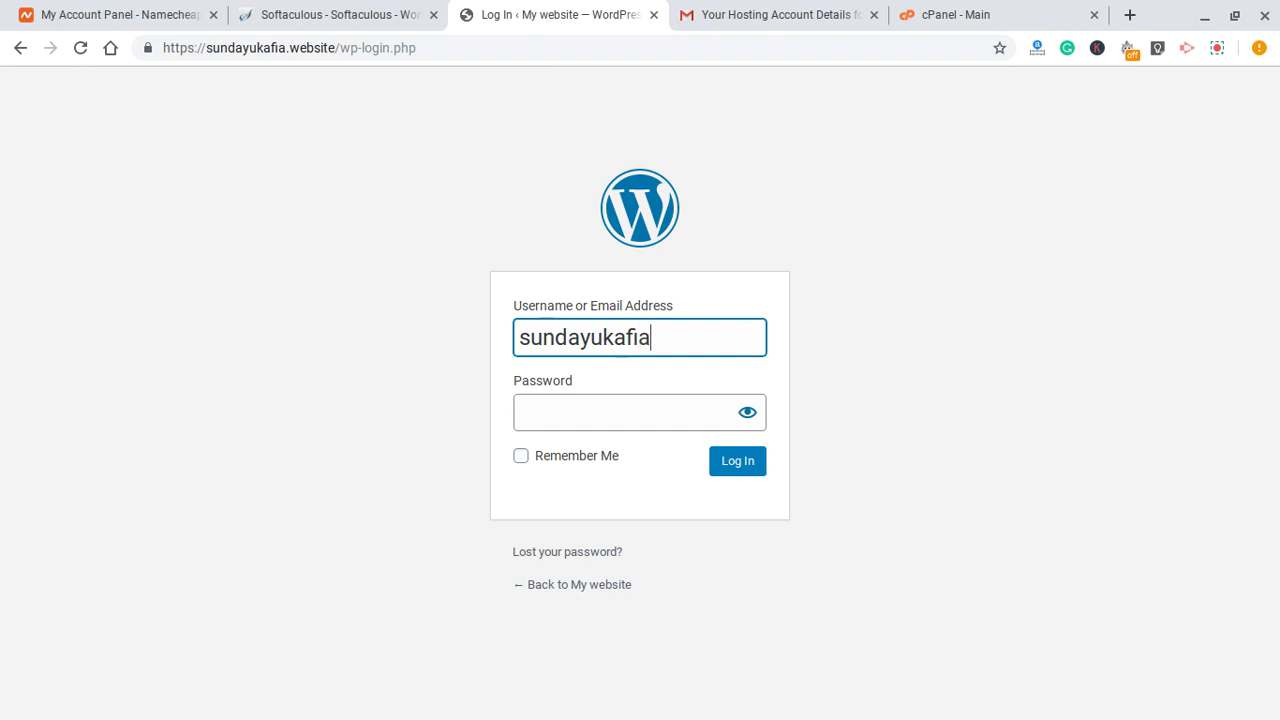
pyautogui.click(620, 412)
pyautogui.write('******')
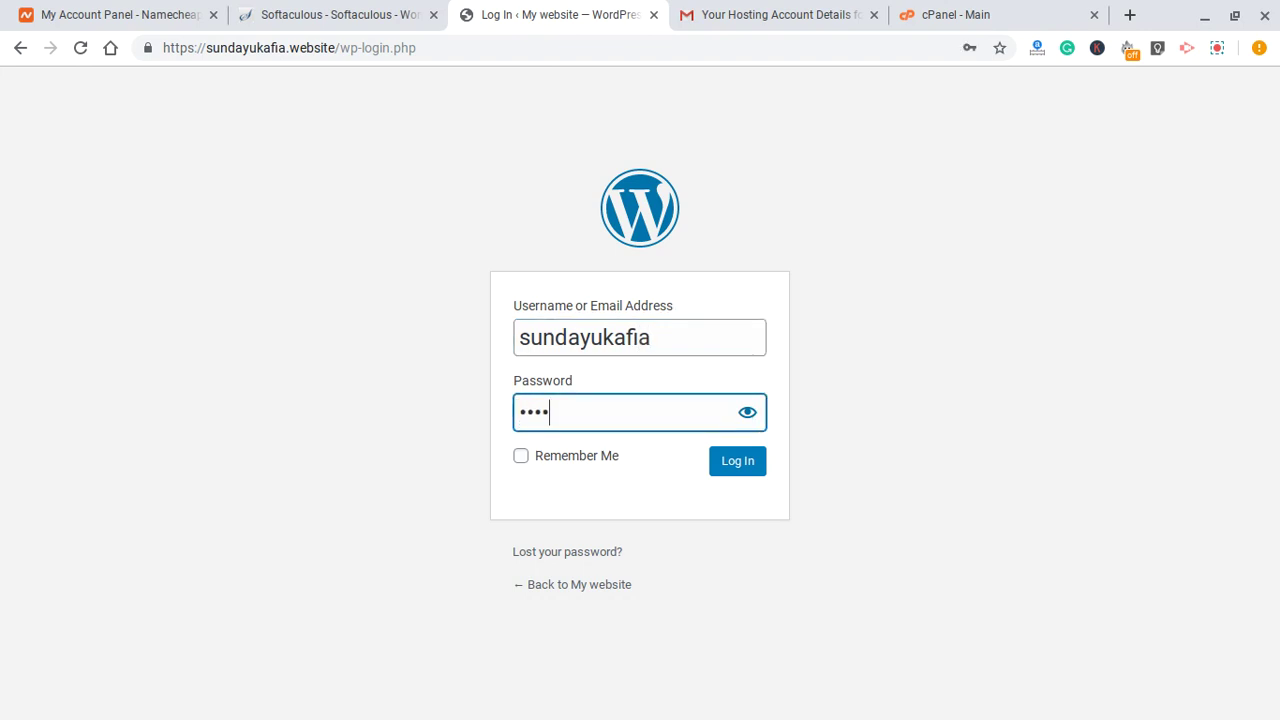
pyautogui.write('**')
pyautogui.press('Return')
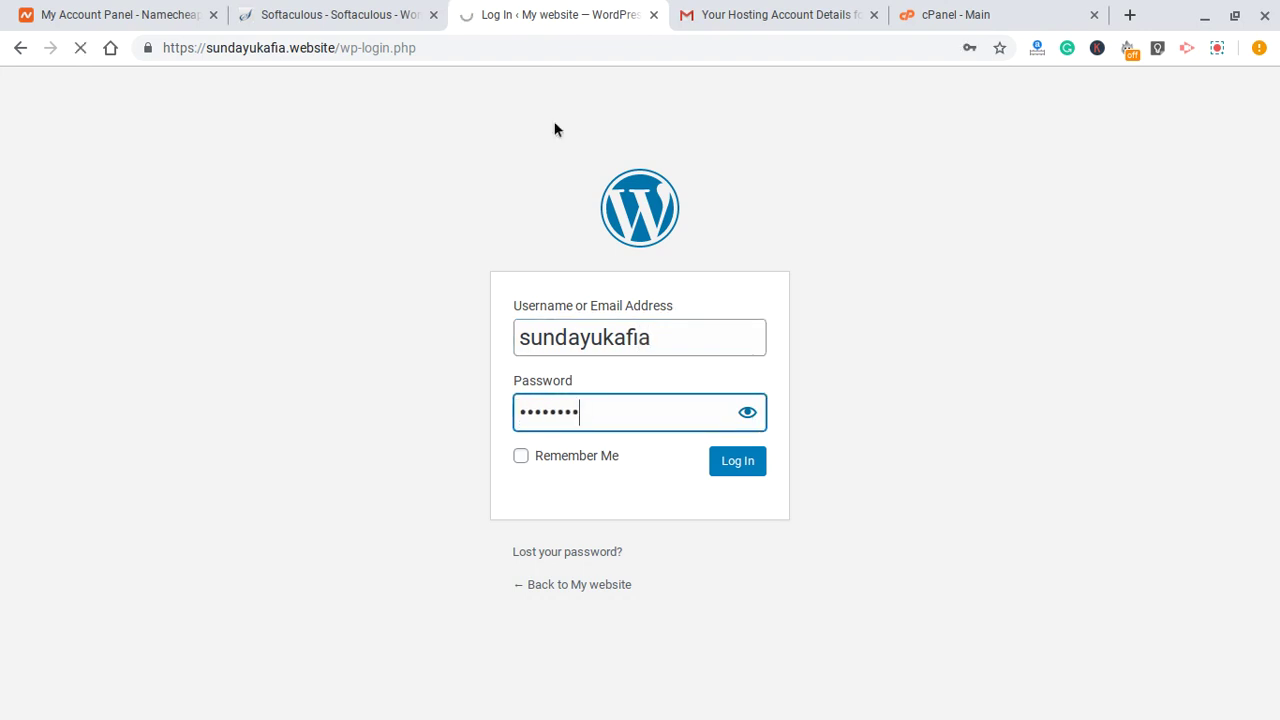